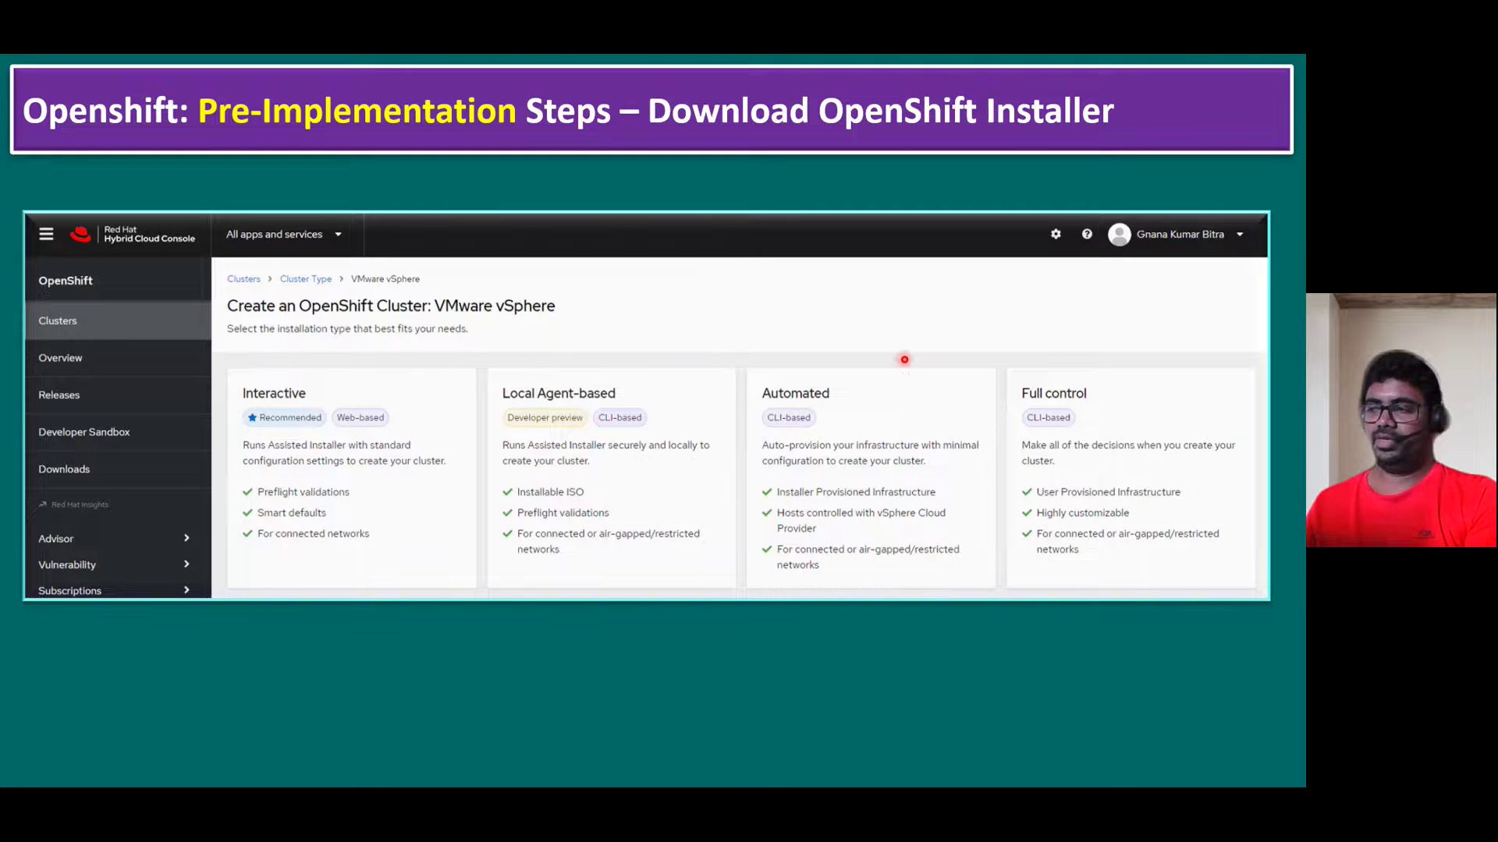
Step: Advance through the last vSphere installer slide and leave the slideshow for the browser
key(Right)
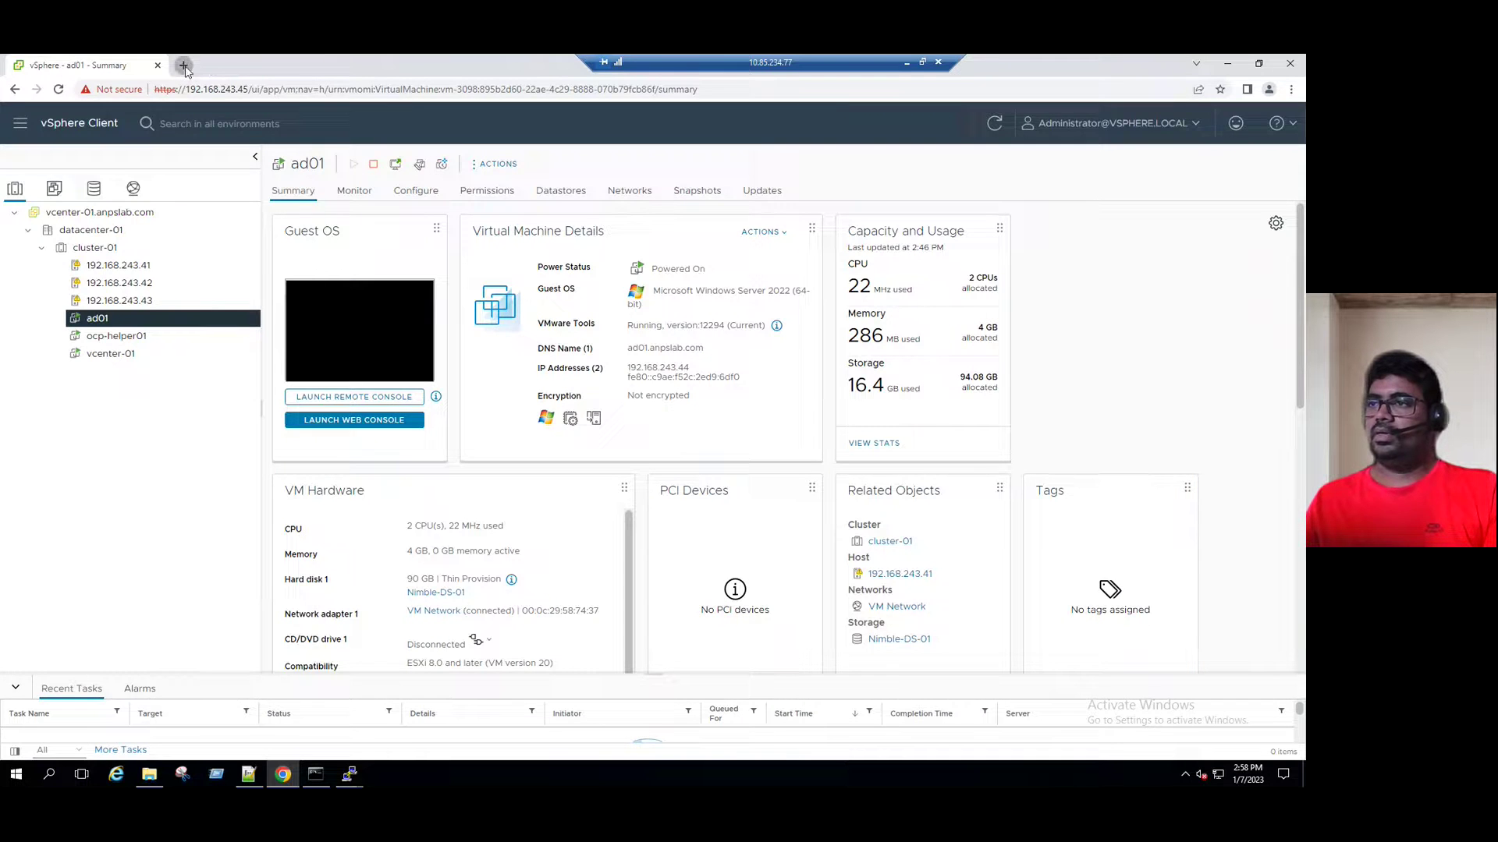
key(ctrl+t)
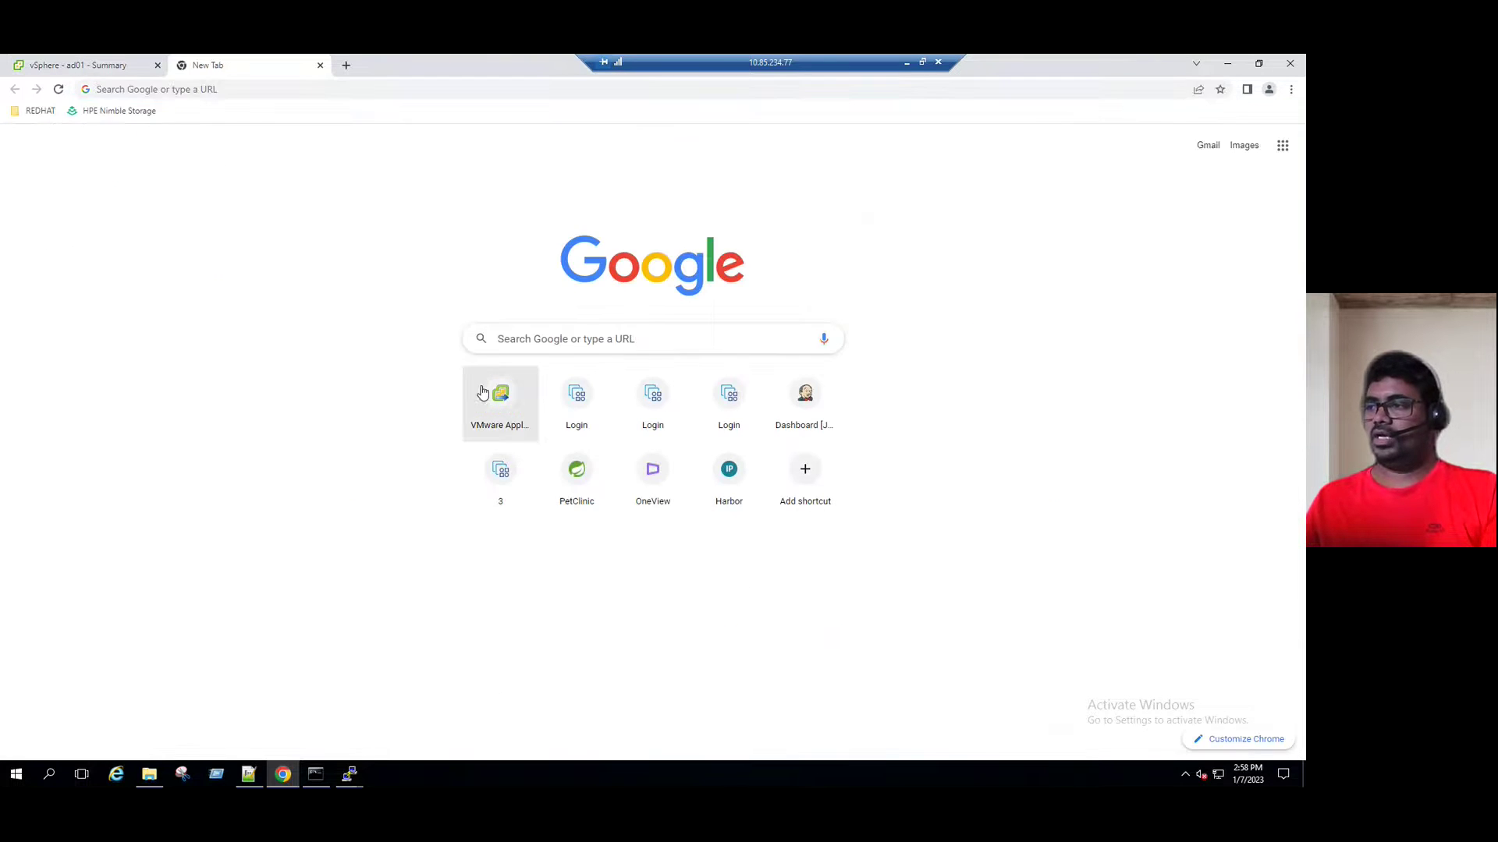
Step: Search Google for 'download redhat openshift'
click(533, 343)
text(down)
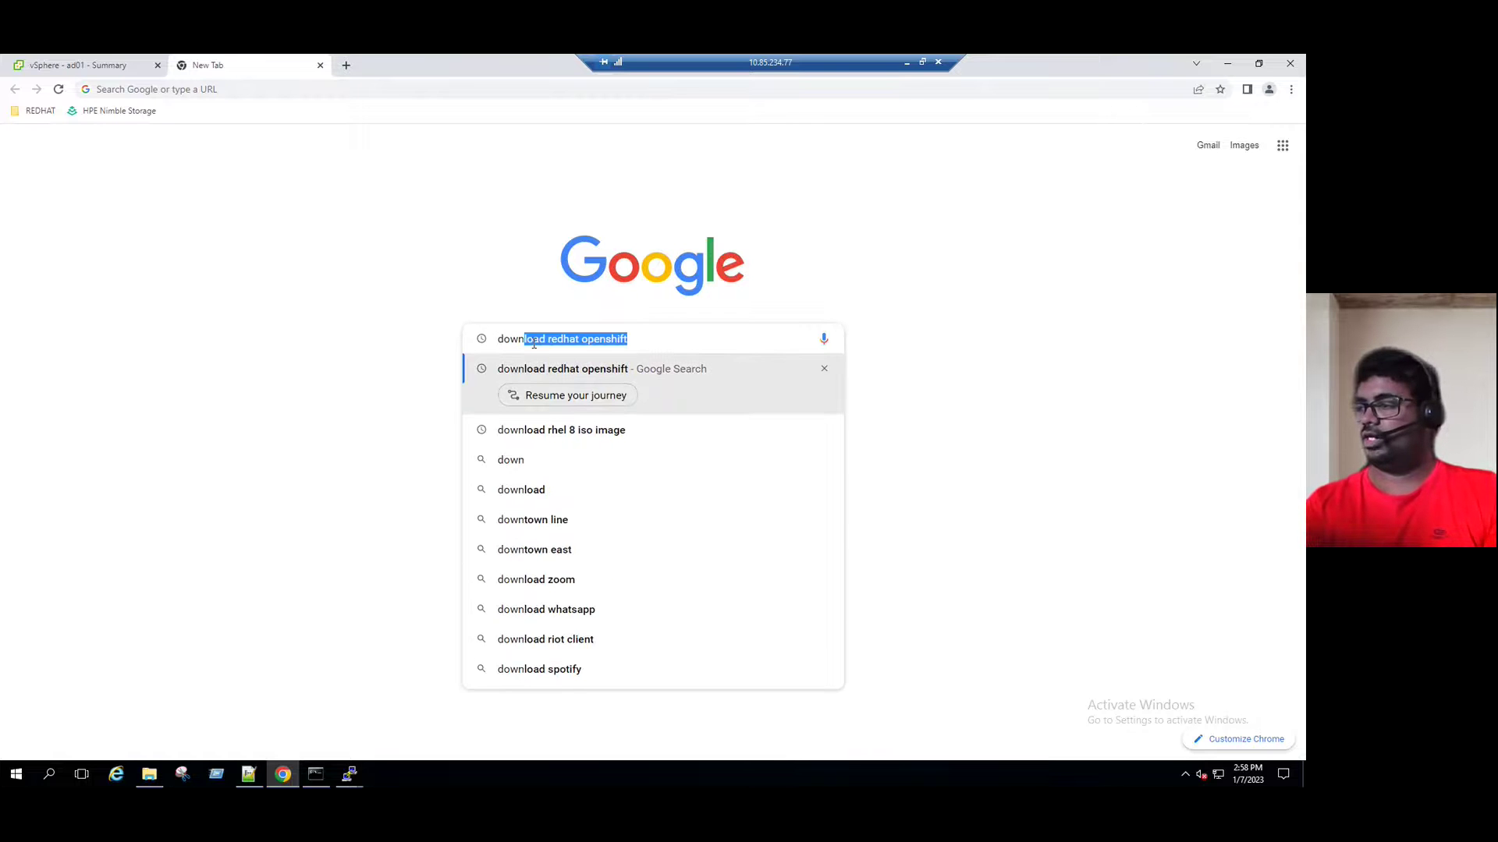
key(Return)
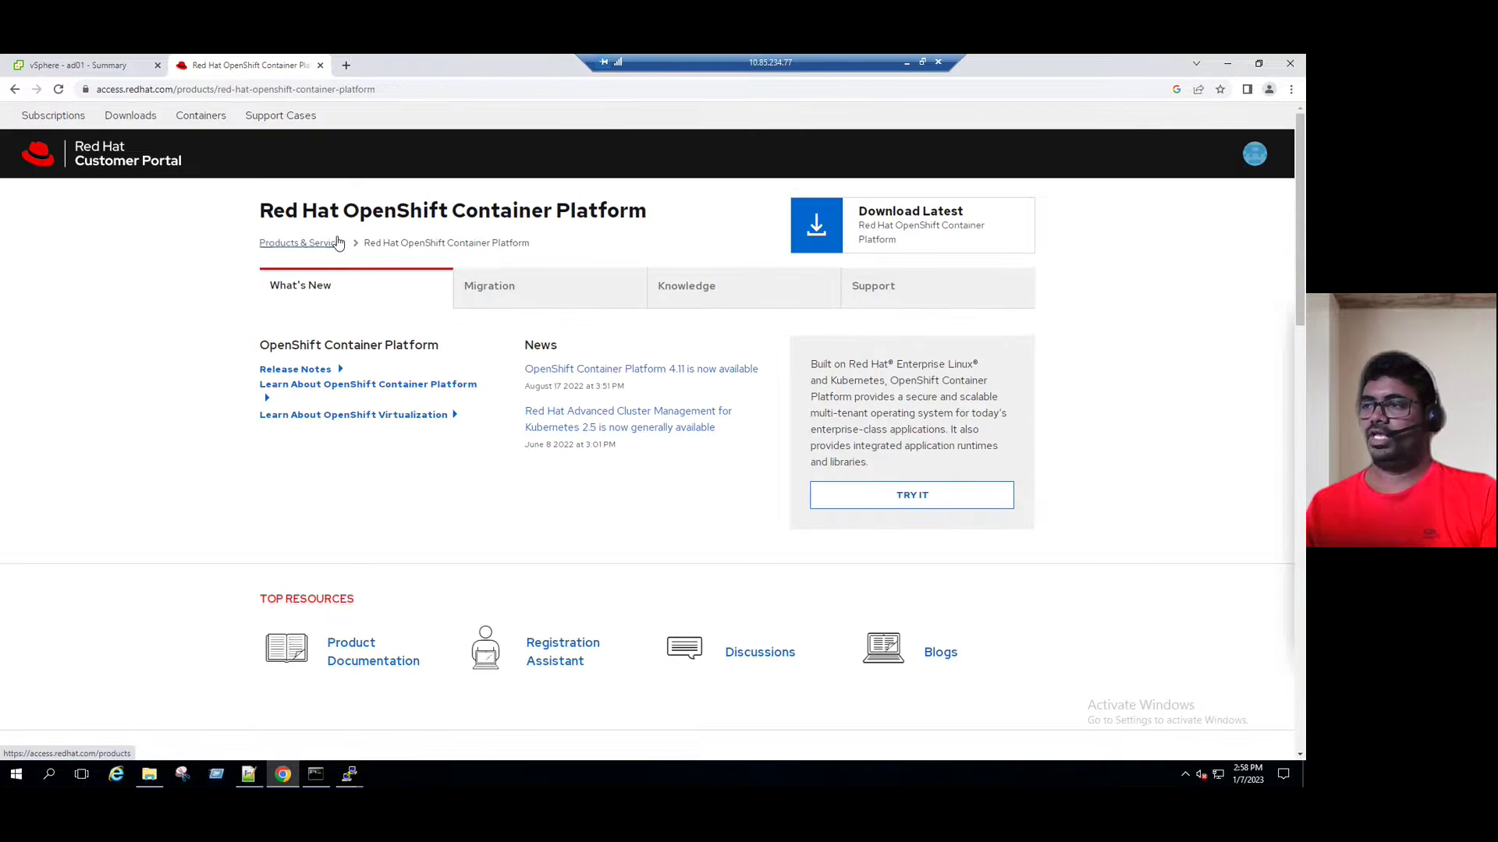
Step: From the OpenShift Container Platform page, start the self-managed trial, which reports it expired
drag(273, 211, 671, 224)
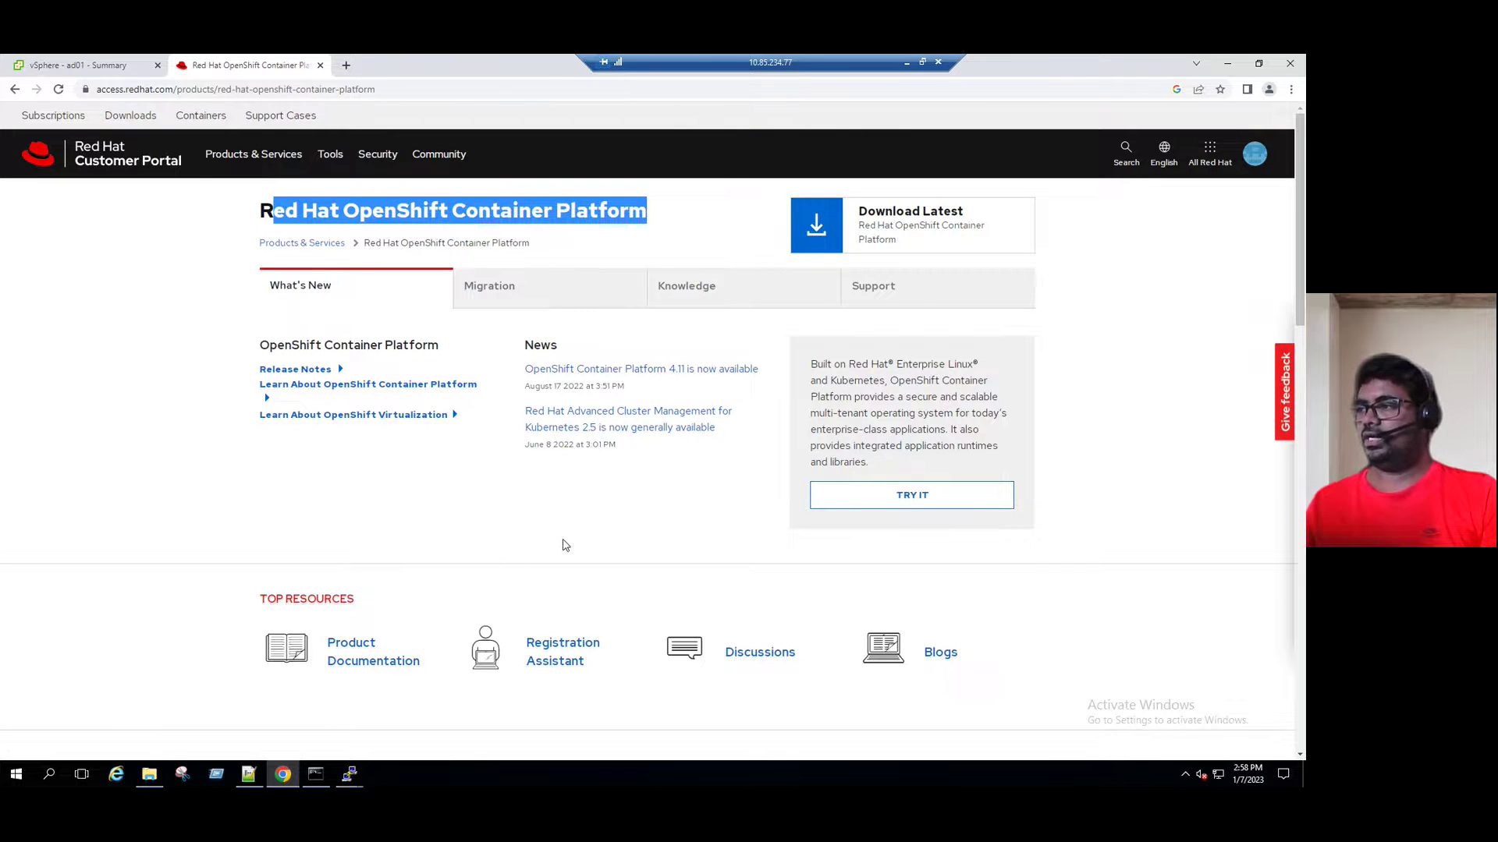
click(882, 502)
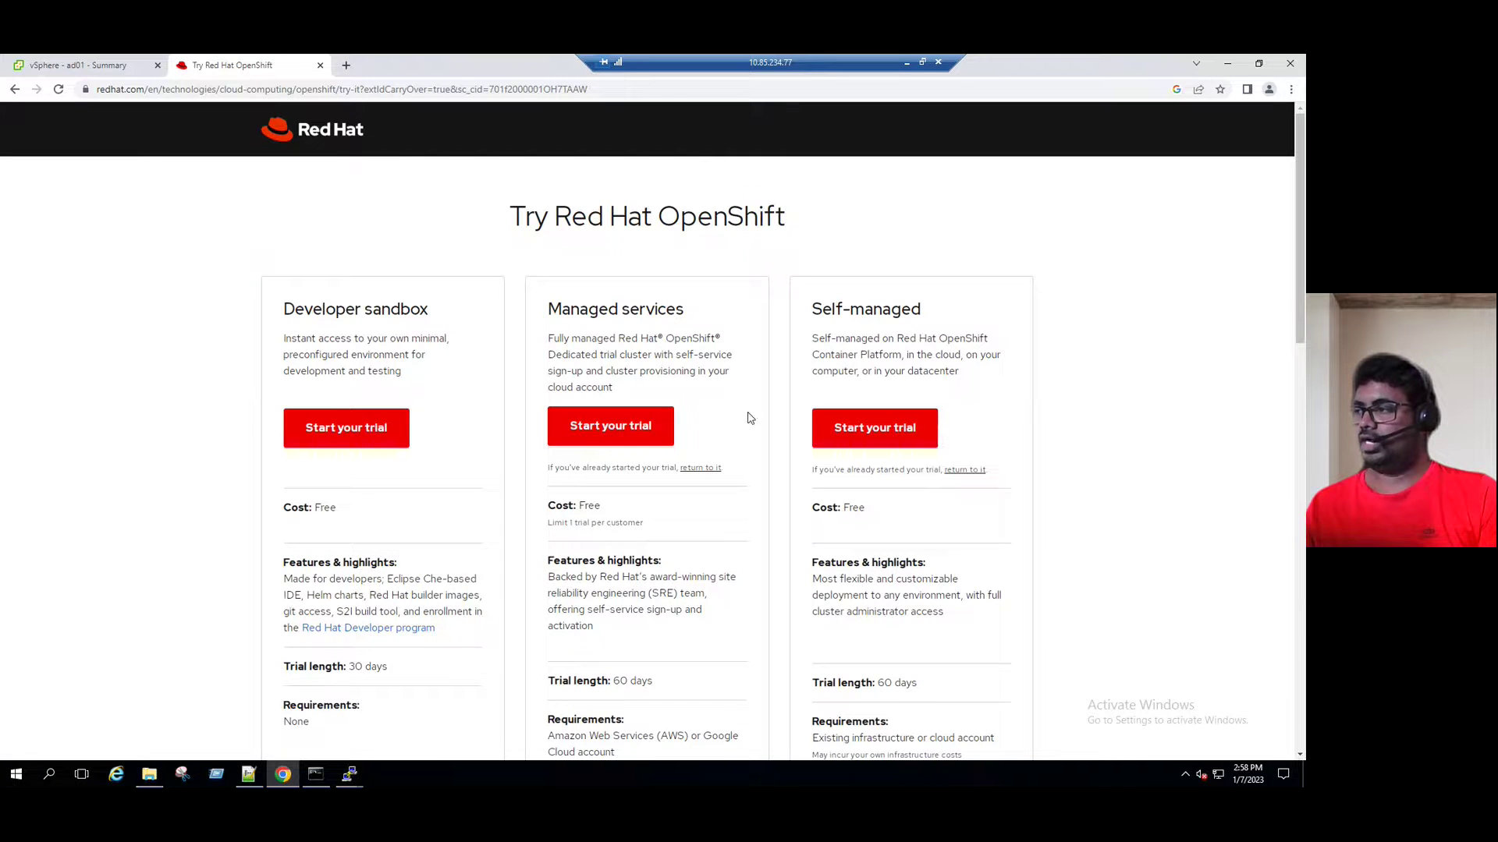
click(865, 436)
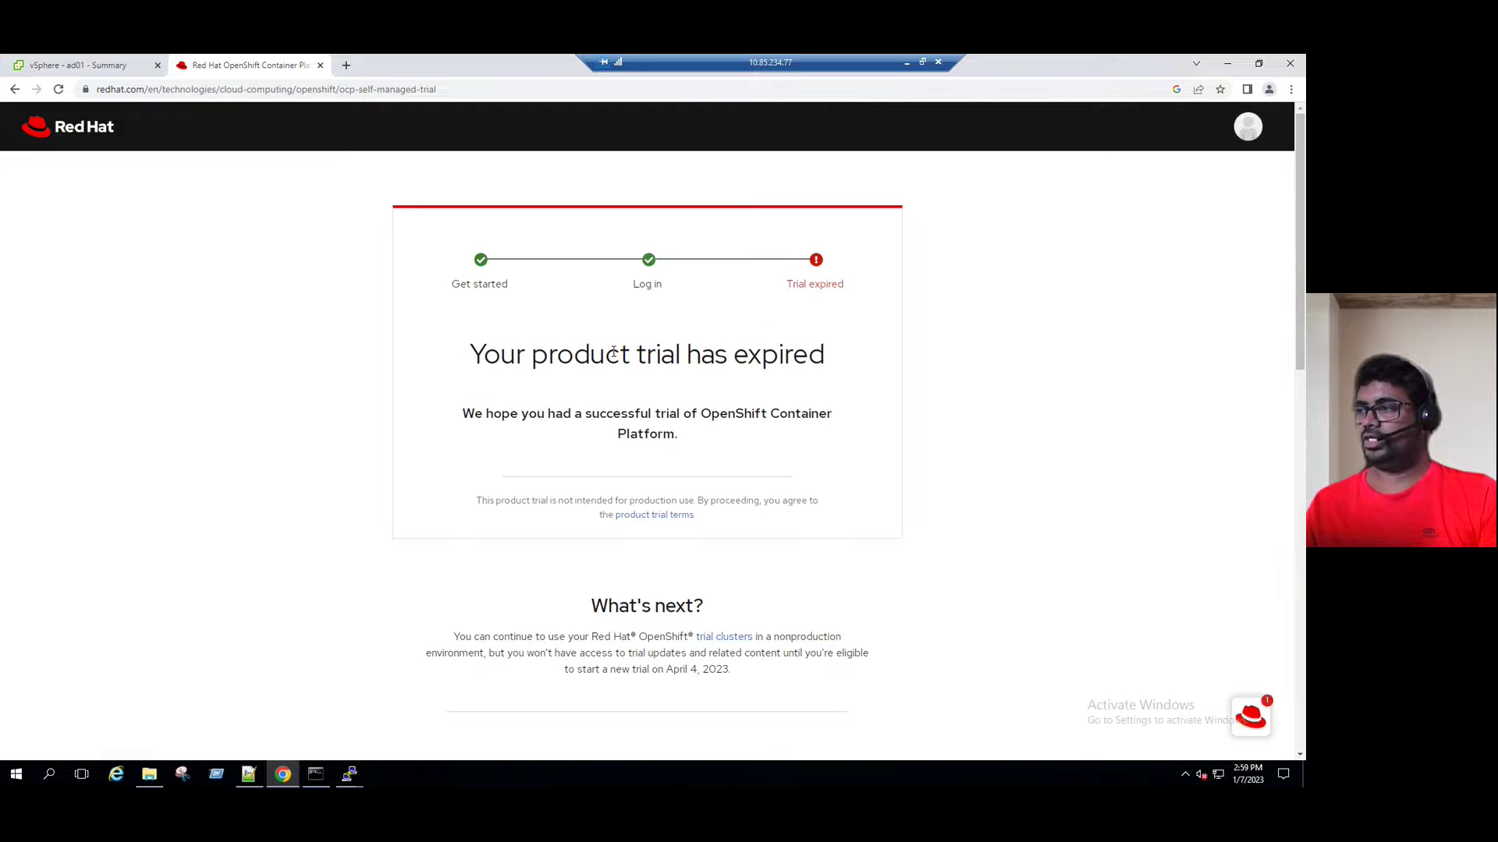
Step: Follow the expired-trial notice's 'trial clusters' link to console.redhat.com/openshift and start Create cluster
drag(577, 355, 846, 369)
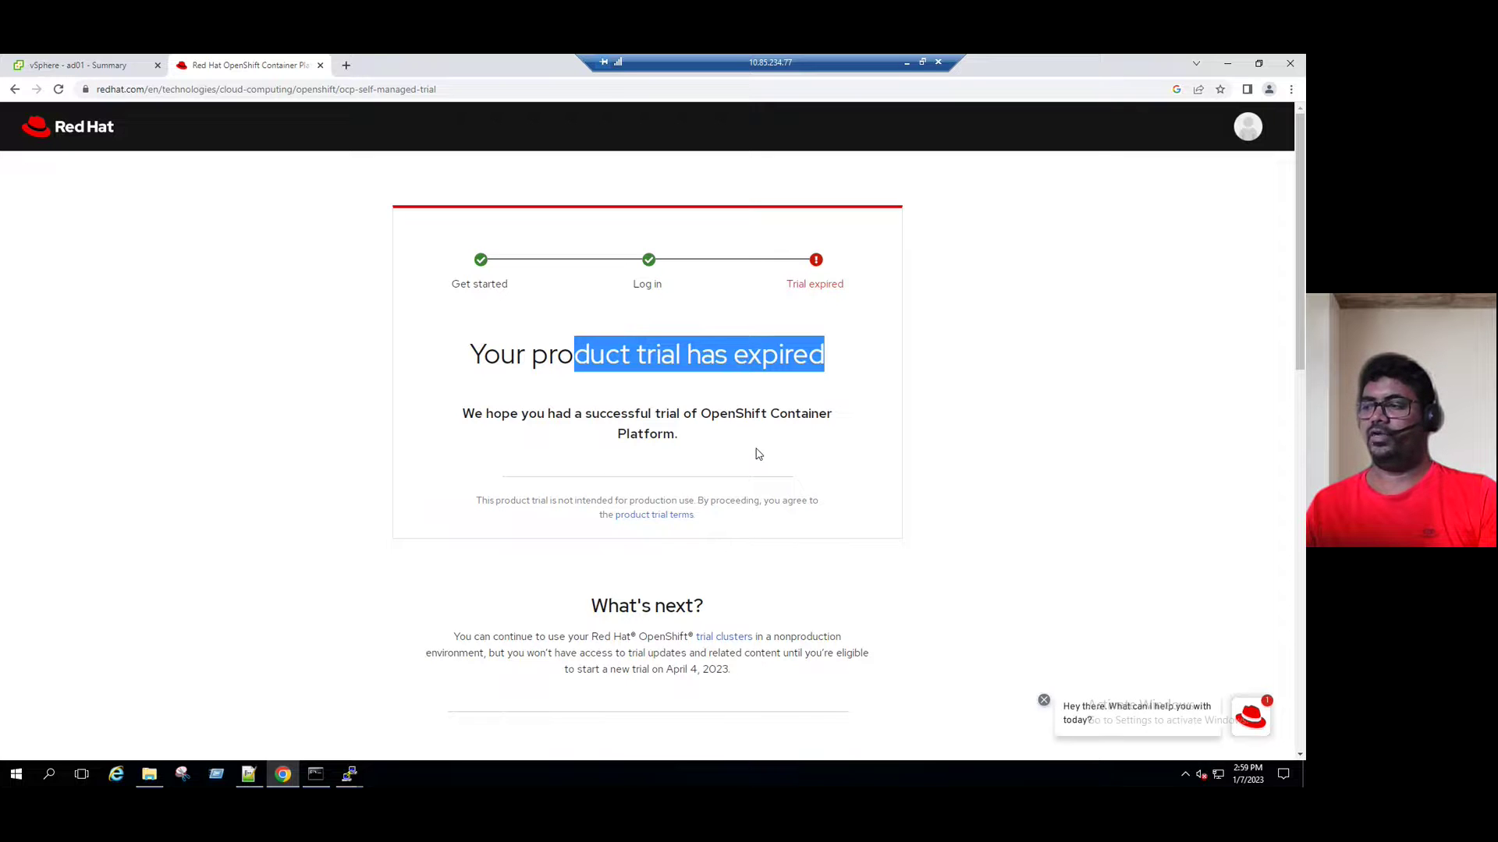
click(761, 358)
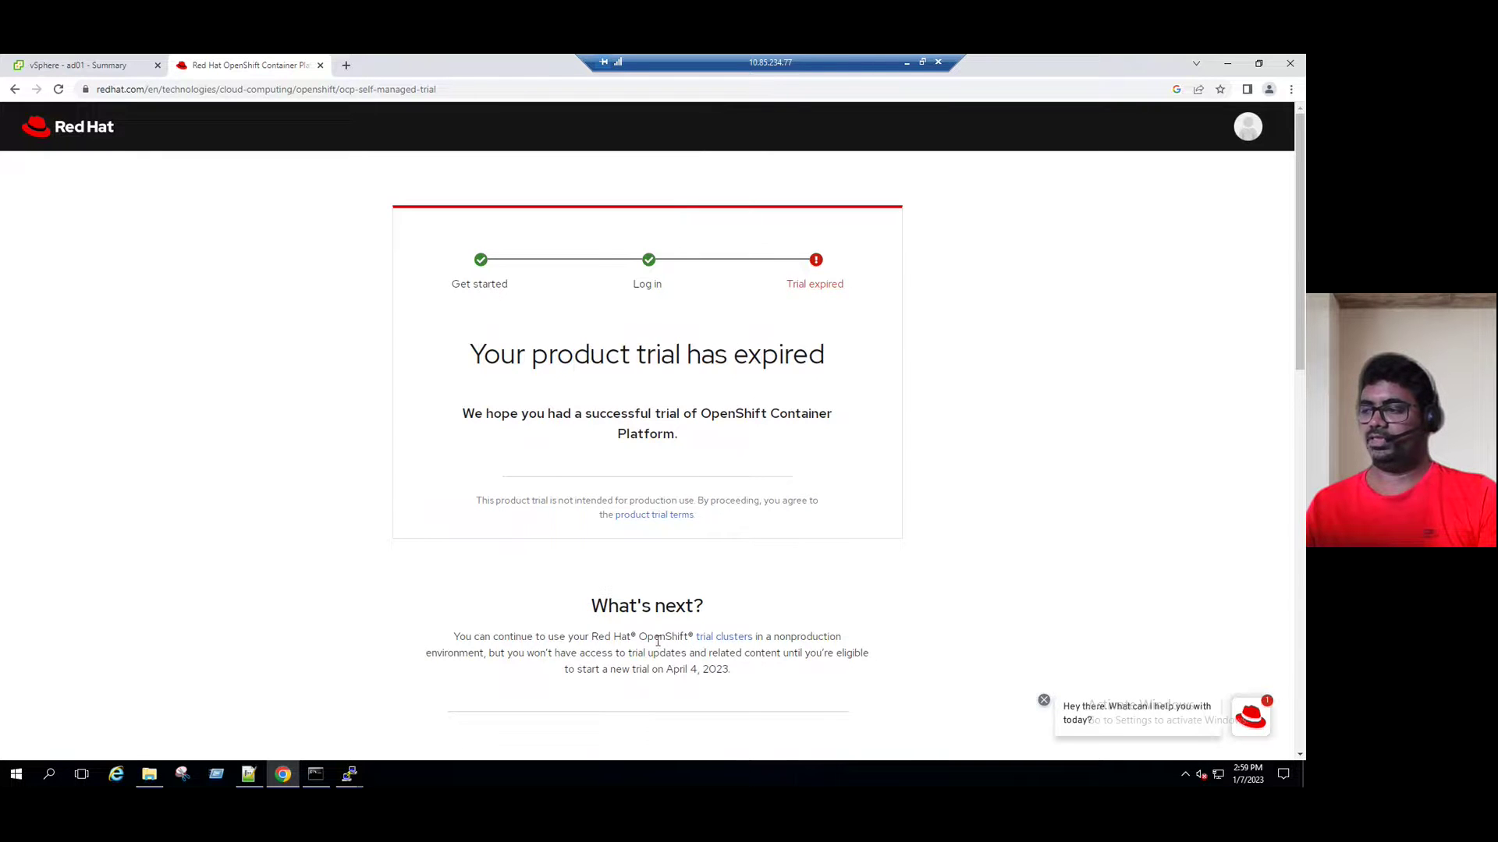
click(720, 639)
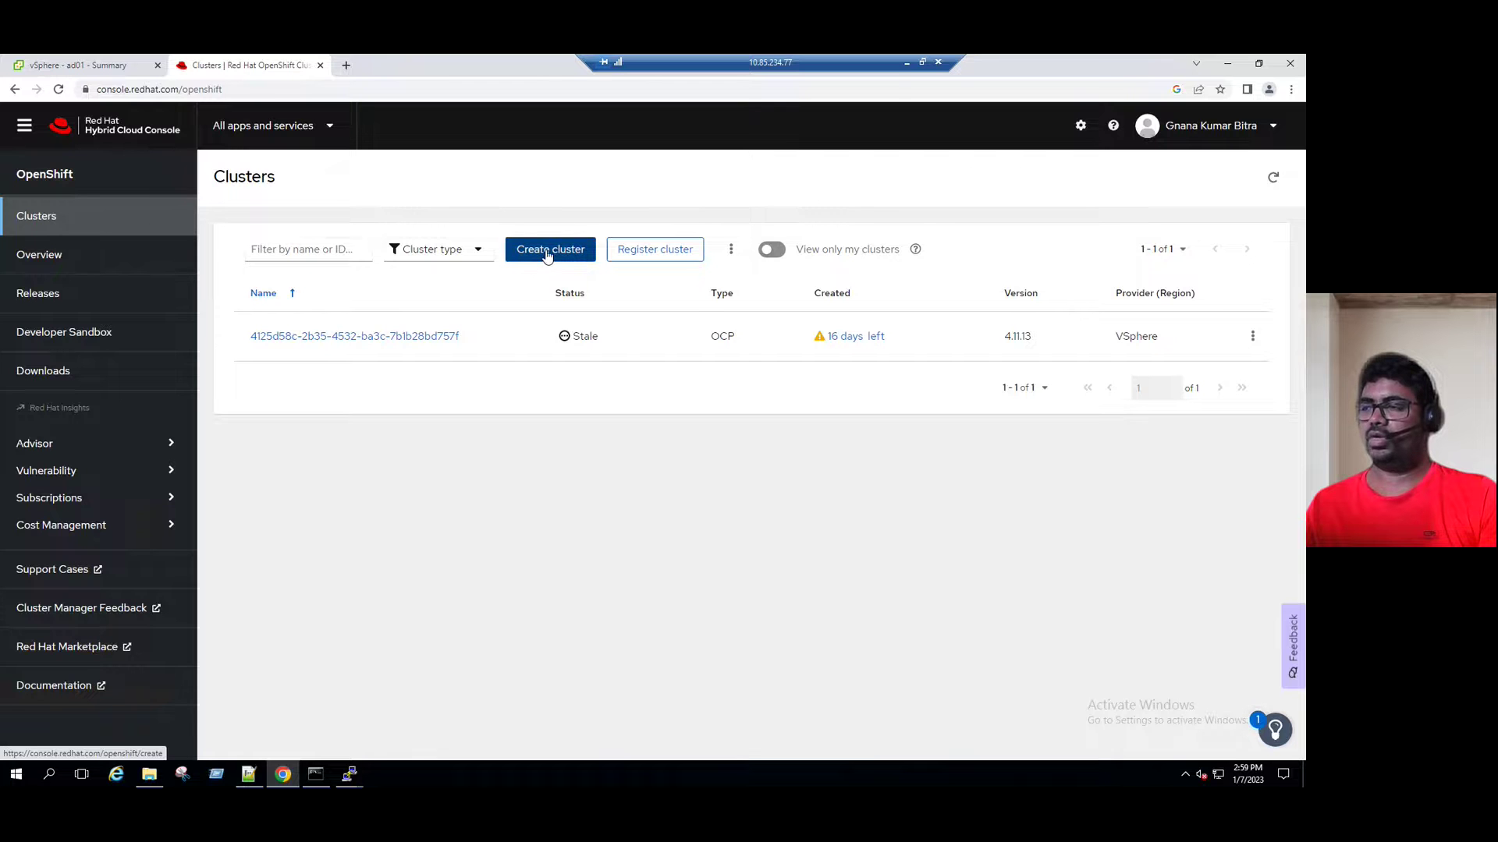
click(546, 253)
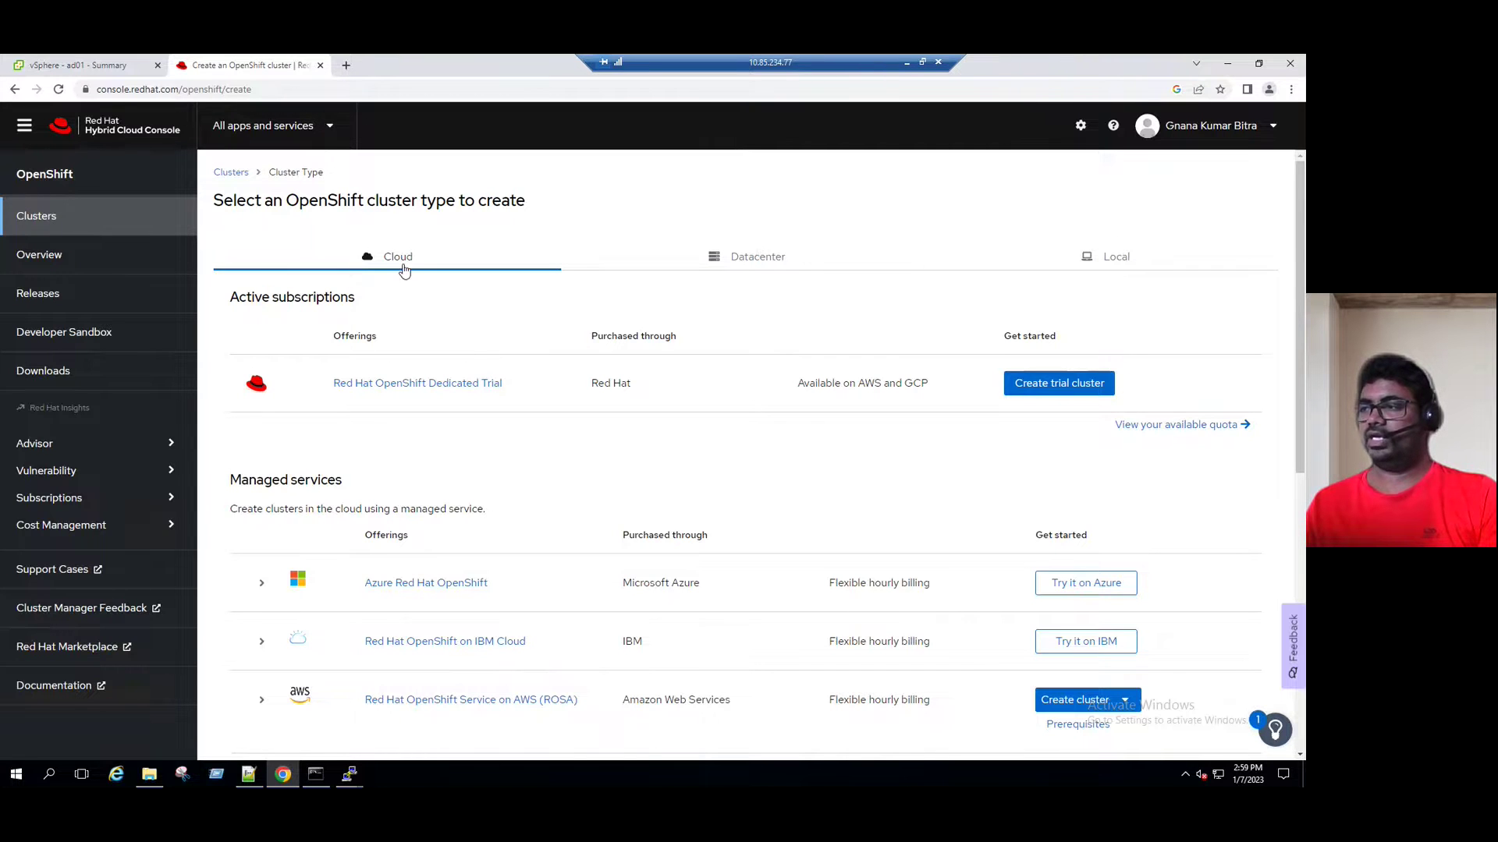
Step: Browse the Cloud cluster offerings, then review the Datacenter tab's infrastructure providers
scroll(421, 482, down, 1)
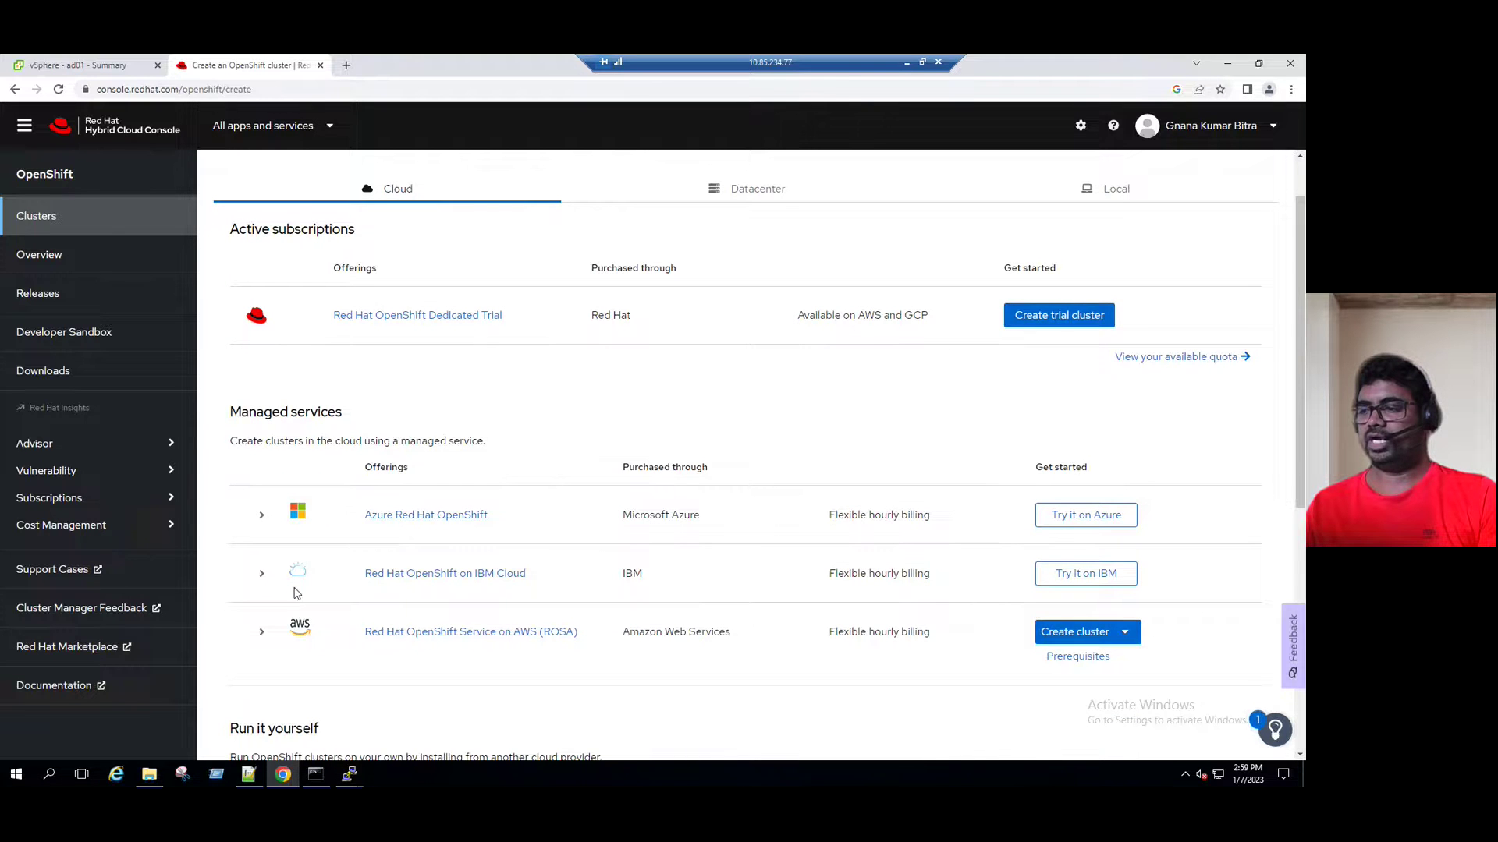
scroll(338, 669, down, 6)
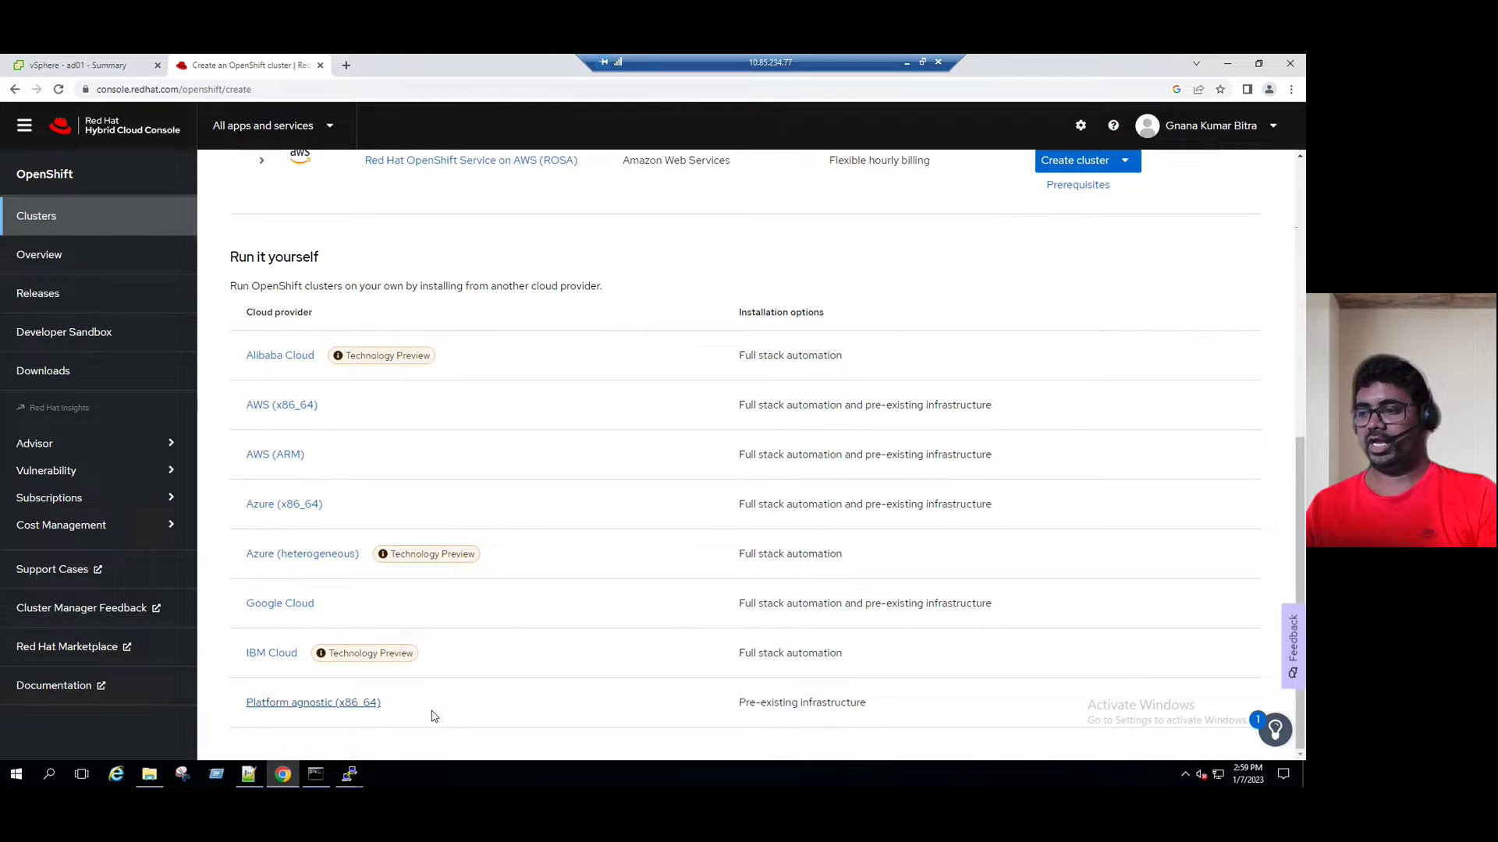
scroll(449, 697, up, 5)
scroll(451, 693, up, 2)
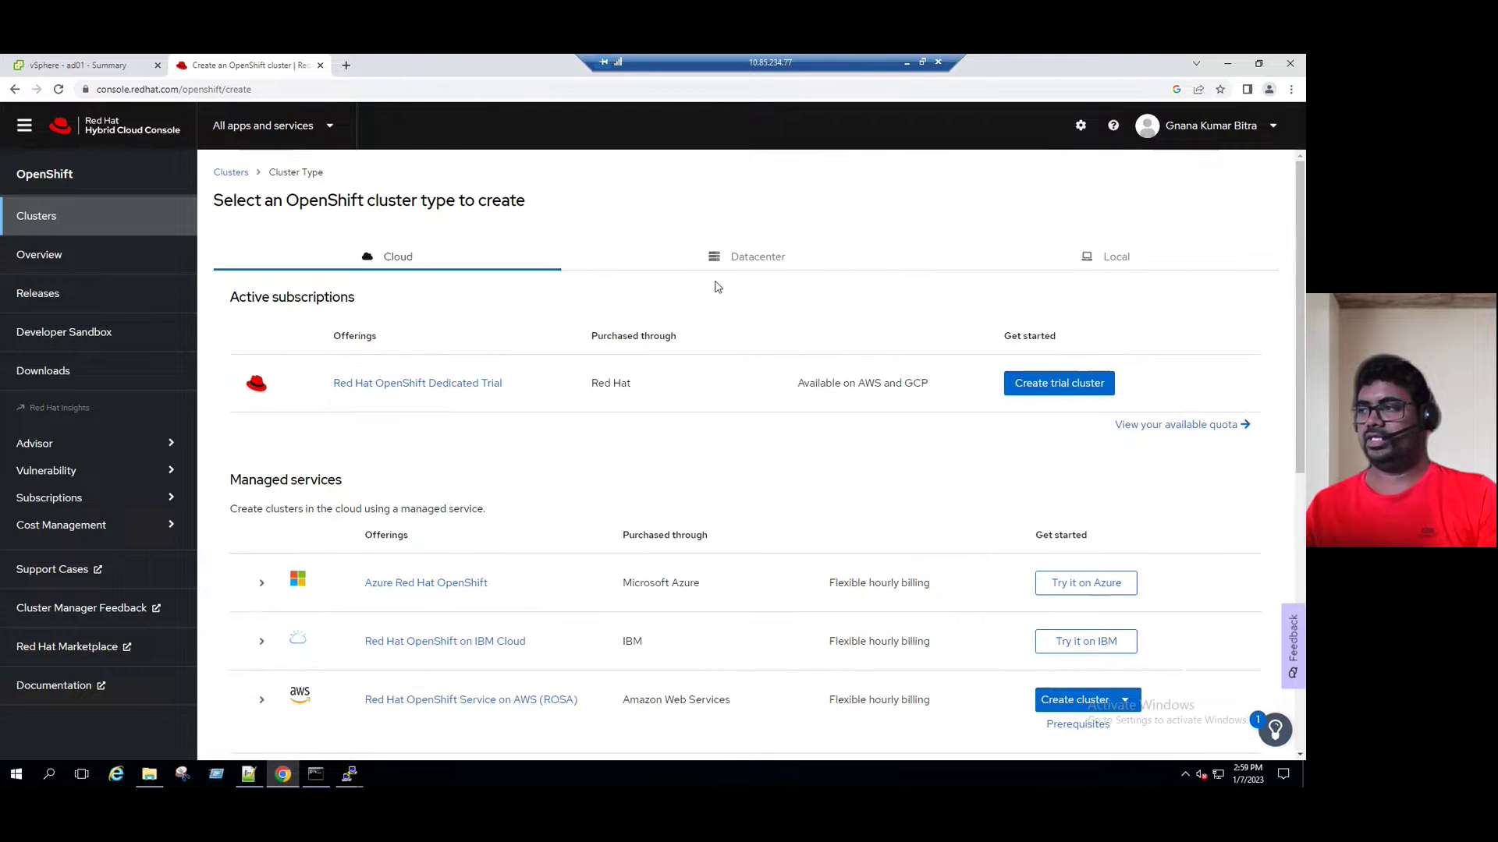
click(729, 258)
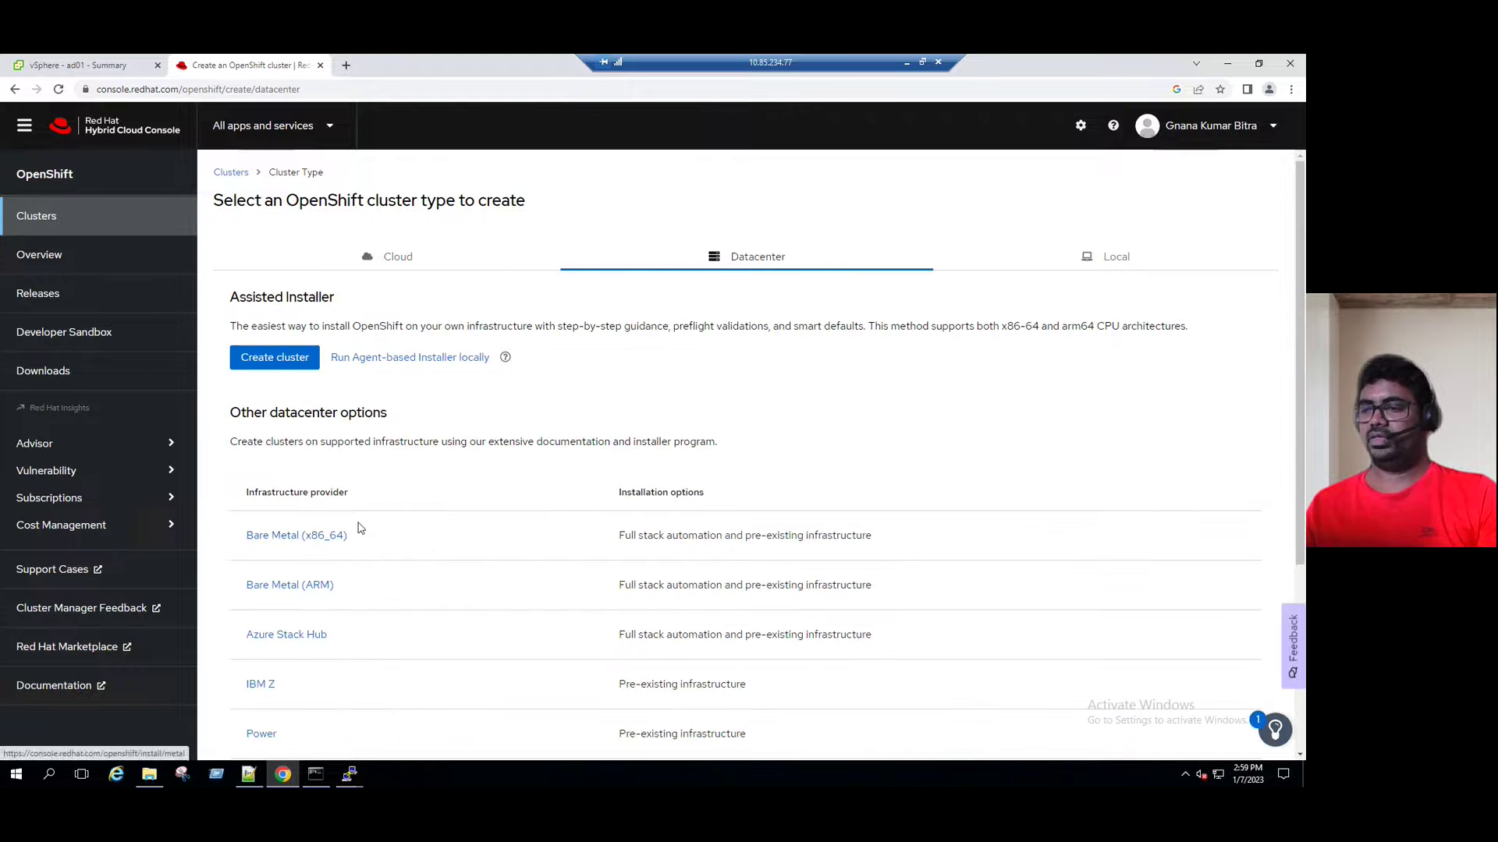
scroll(351, 531, down, 1)
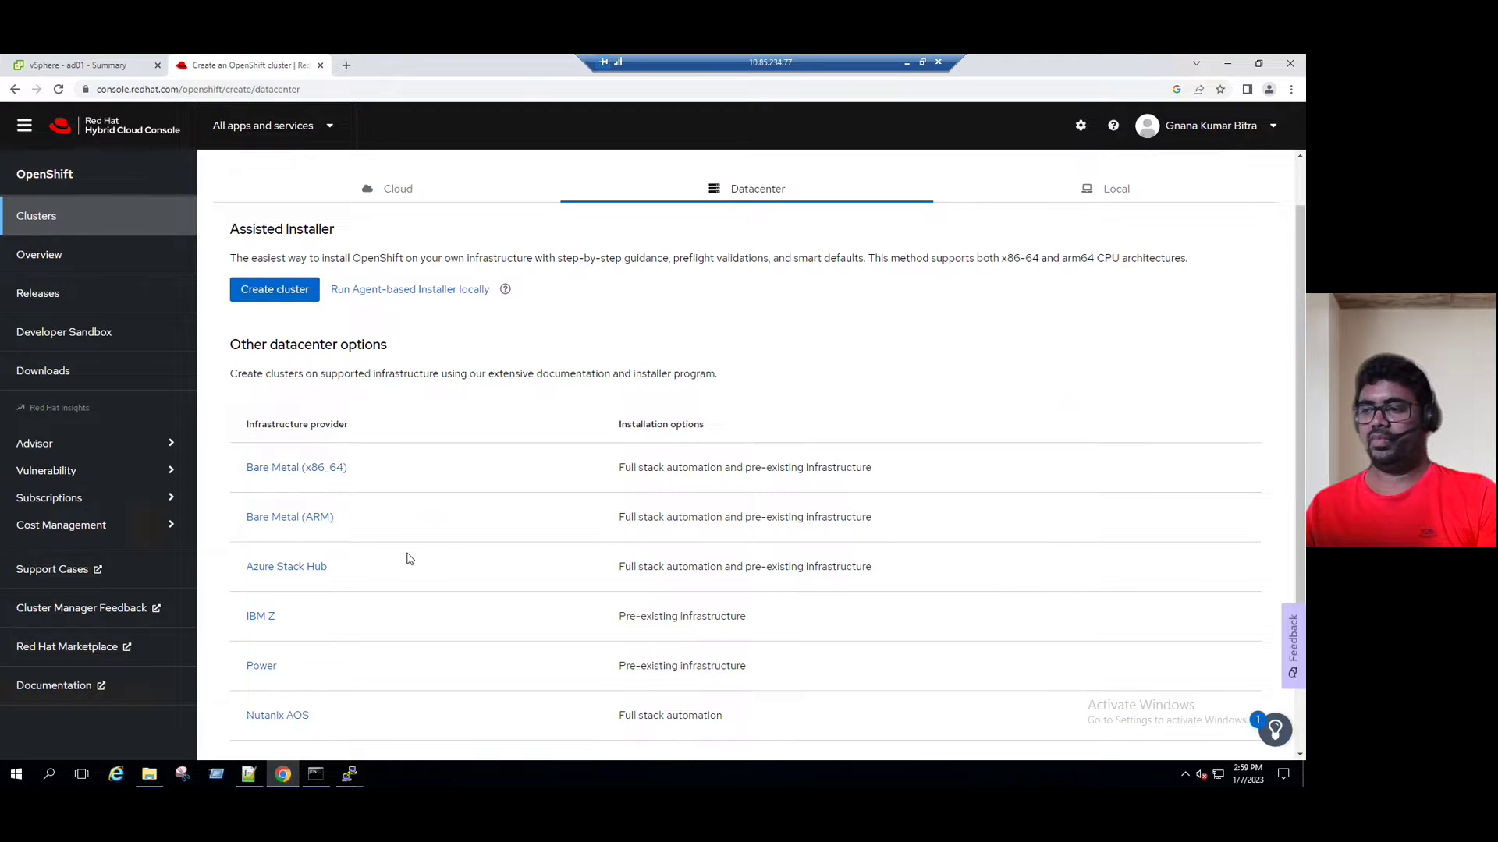
scroll(404, 559, down, 3)
scroll(348, 458, down, 1)
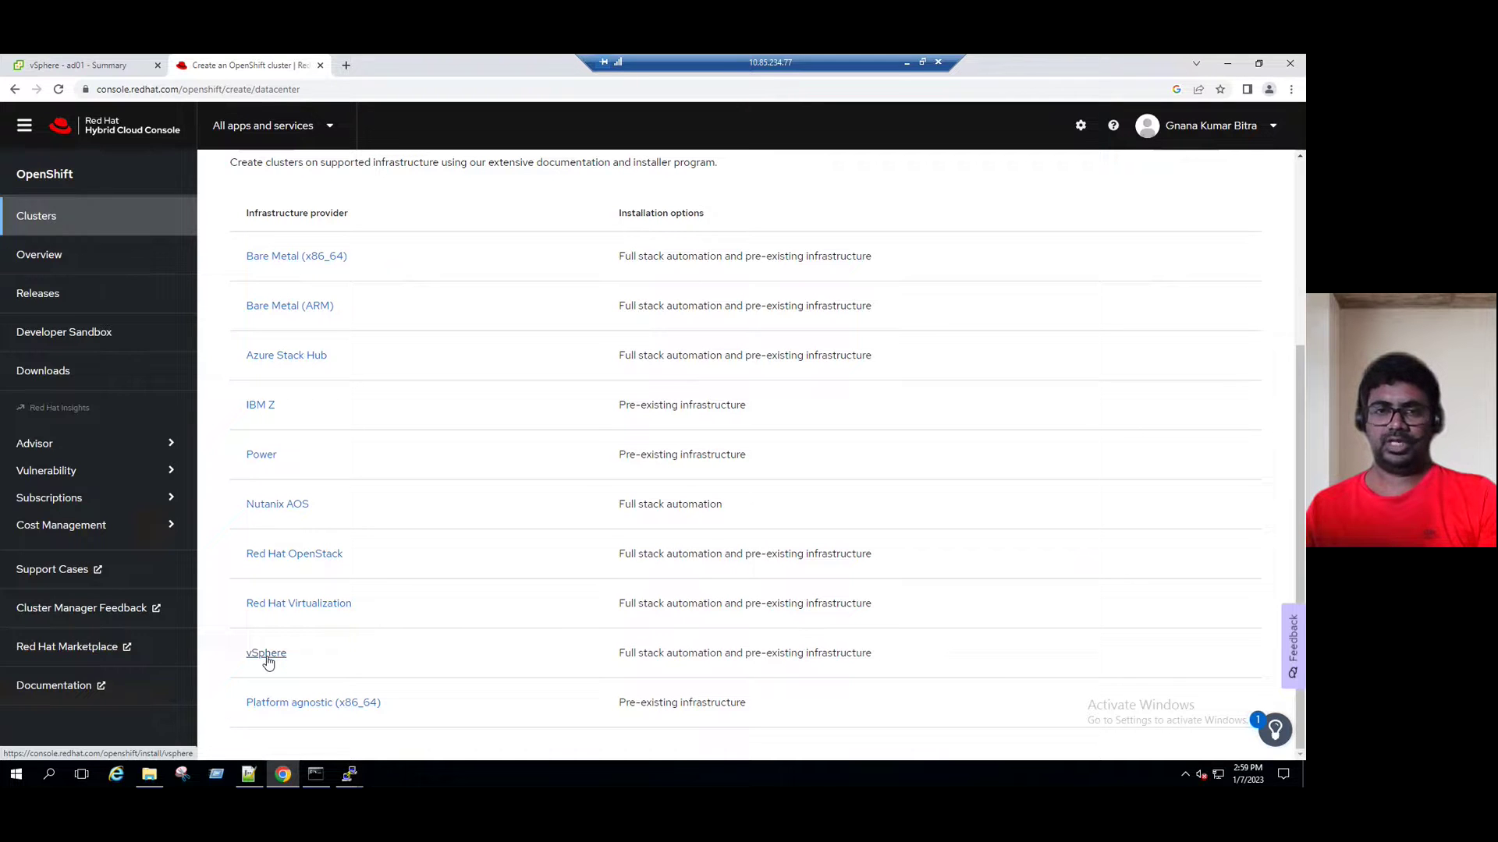
scroll(534, 554, up, 3)
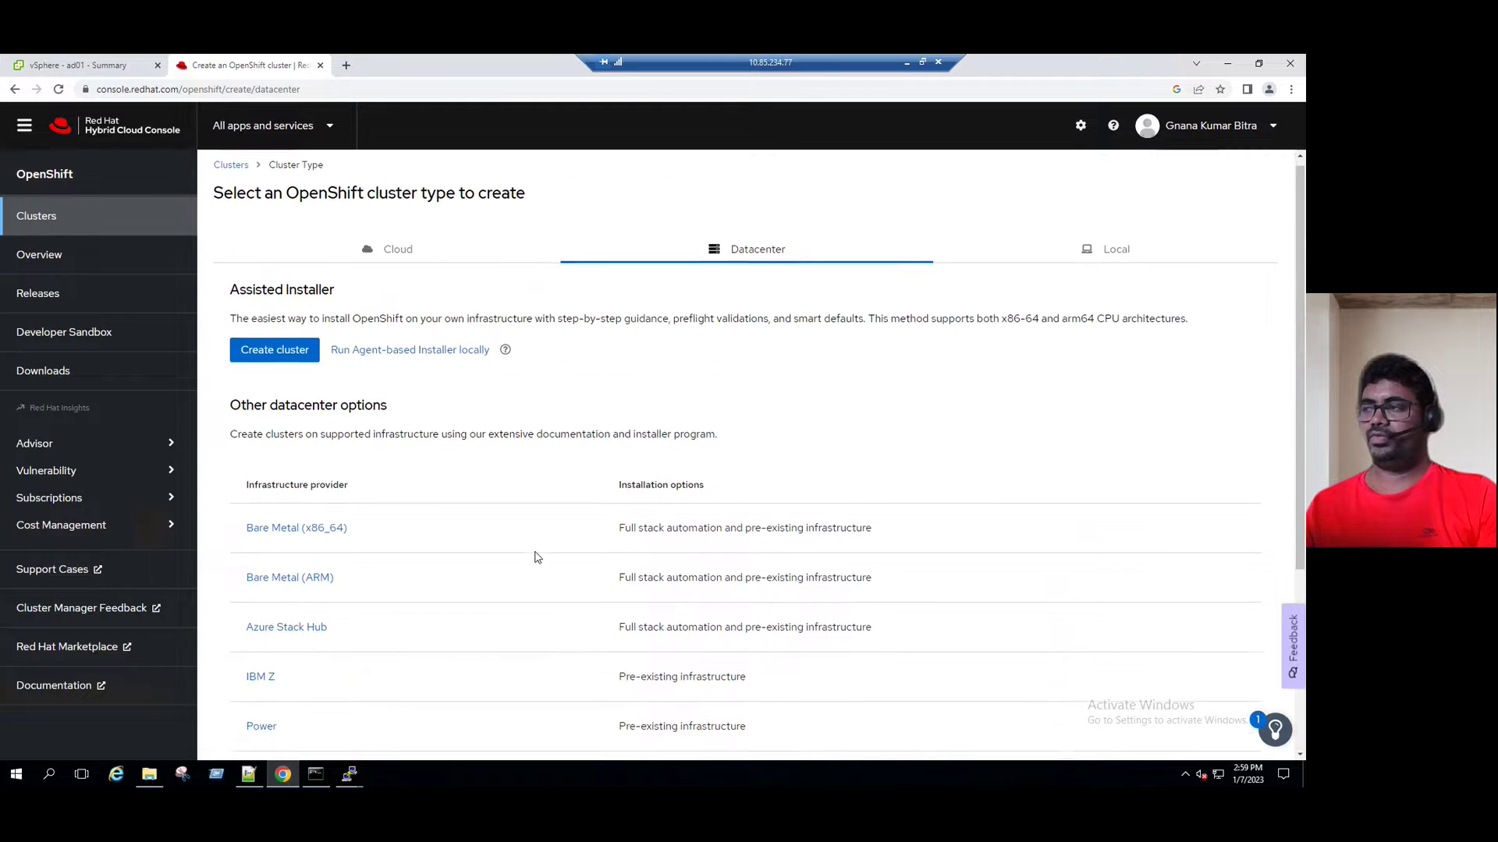
Step: Check the Local option, then return to Datacenter and choose vSphere
click(1045, 256)
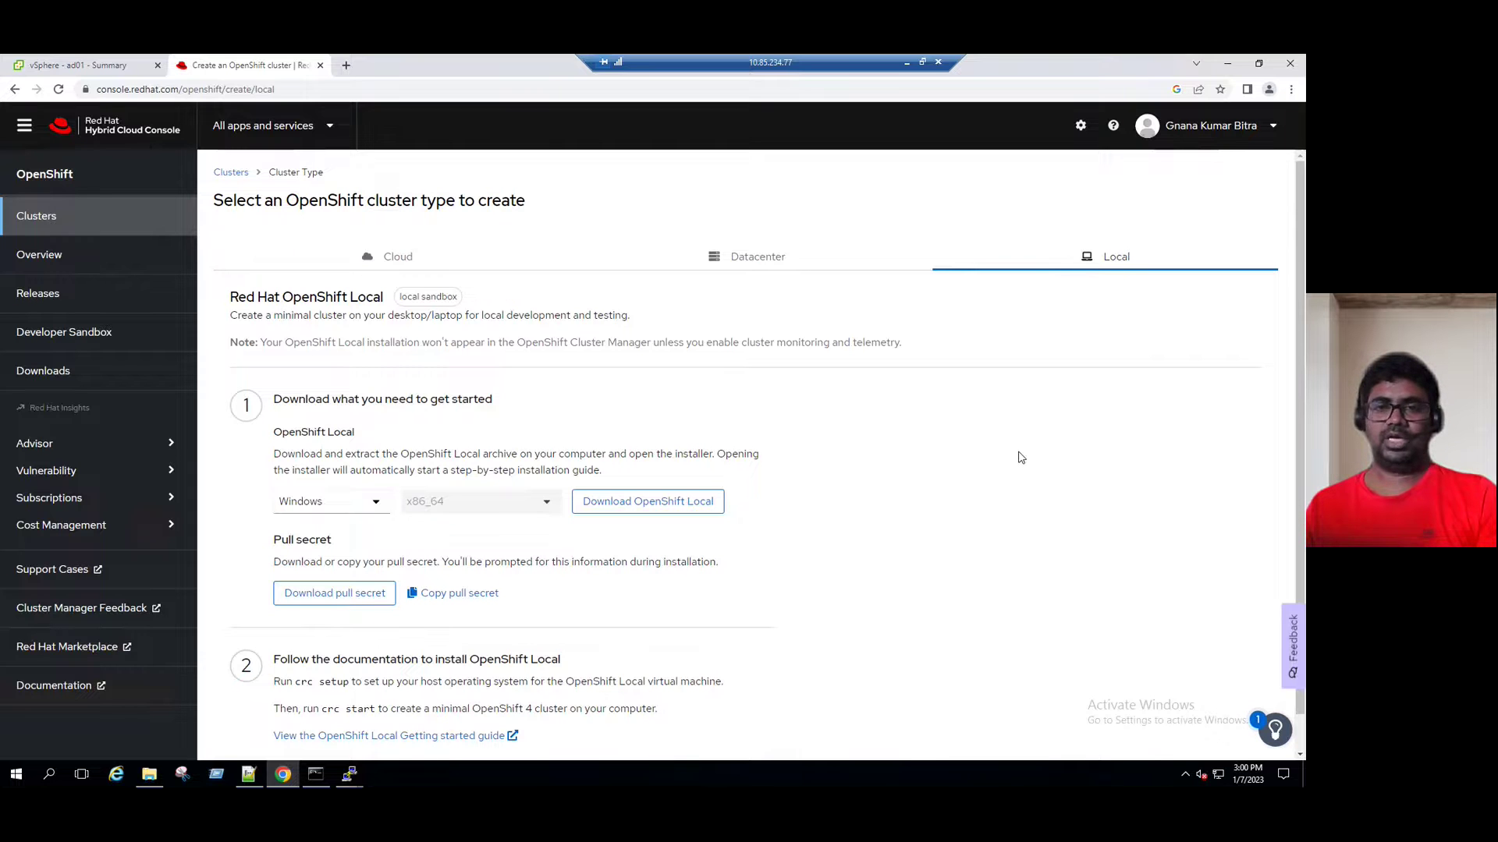
click(758, 270)
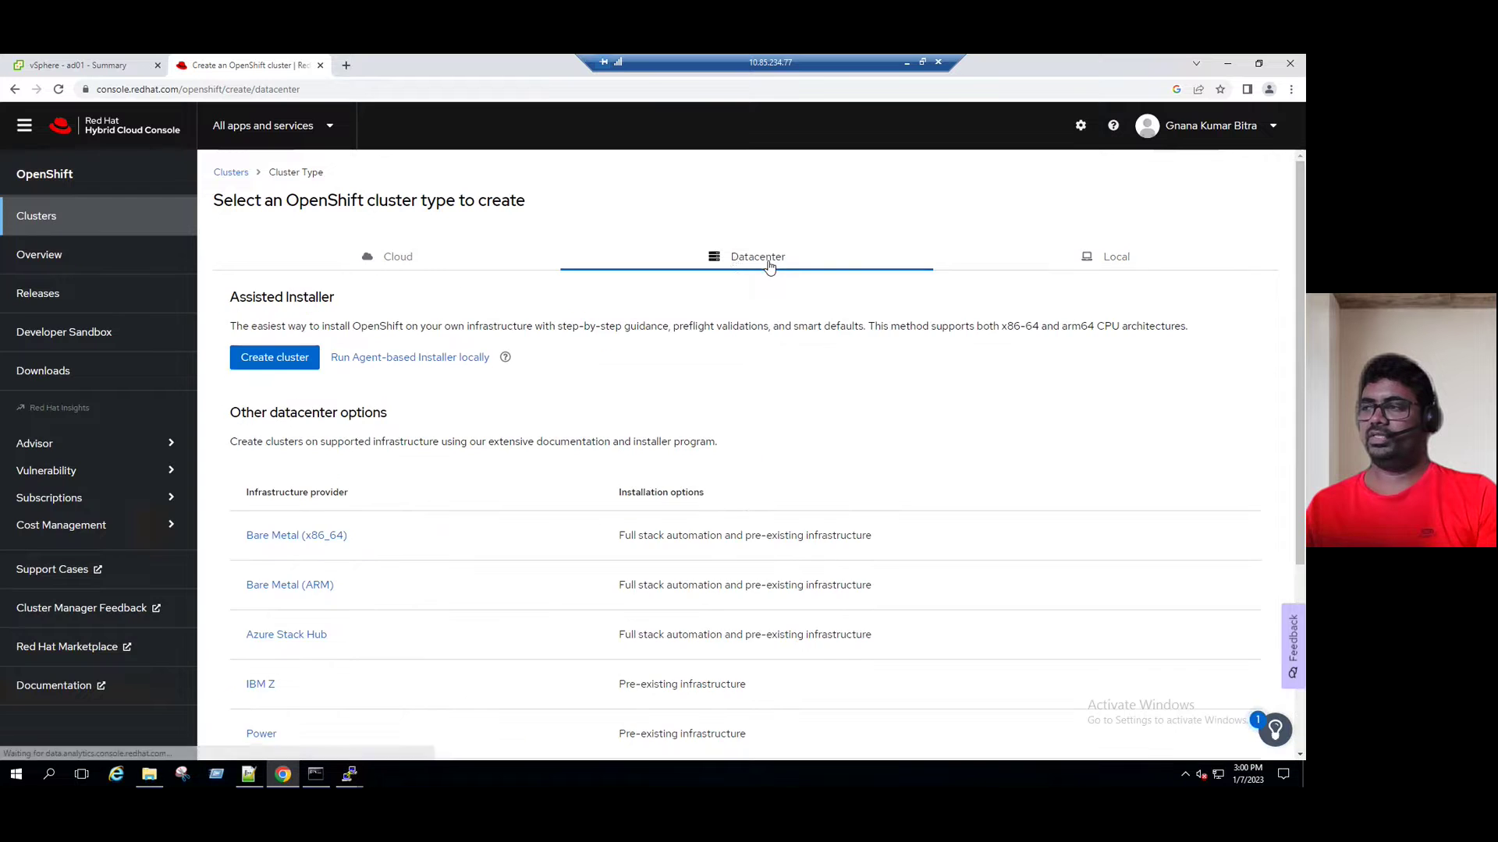
scroll(468, 573, down, 3)
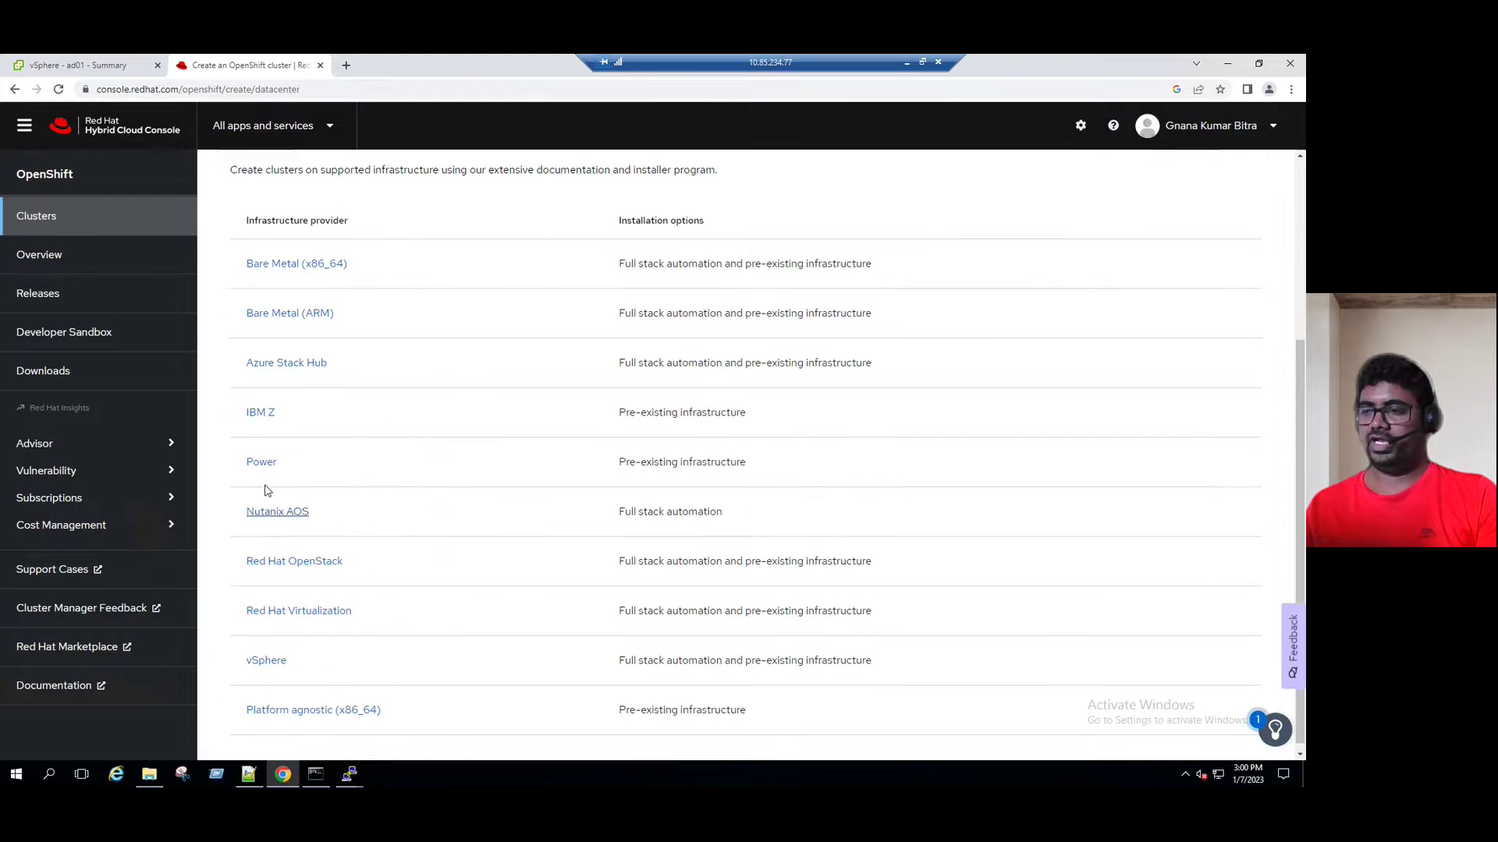
click(267, 660)
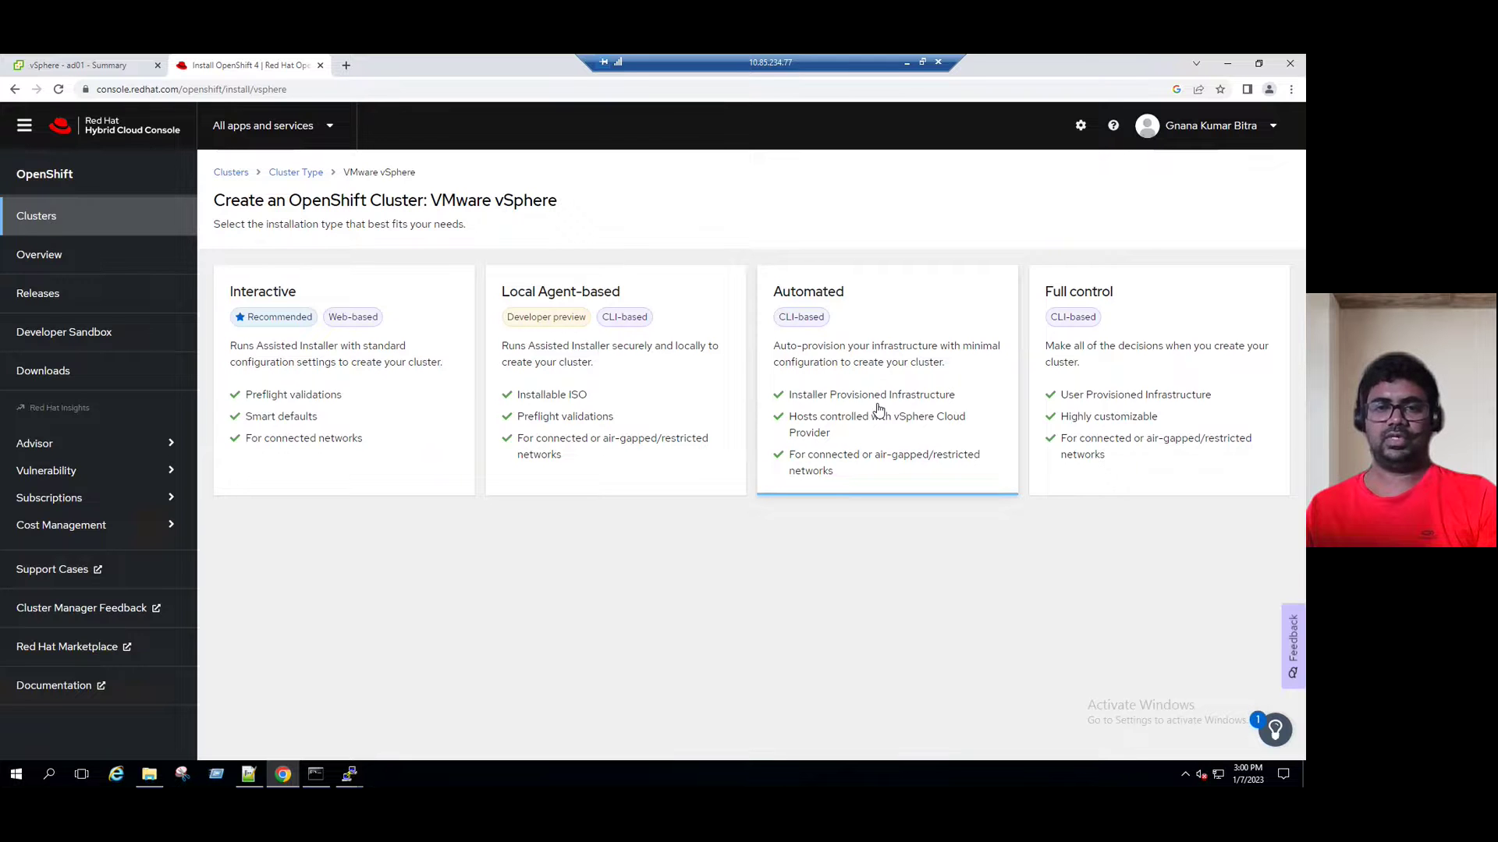
Step: Choose the Automated installer-provisioned install and save openshift-install-linux.tar.gz
click(926, 344)
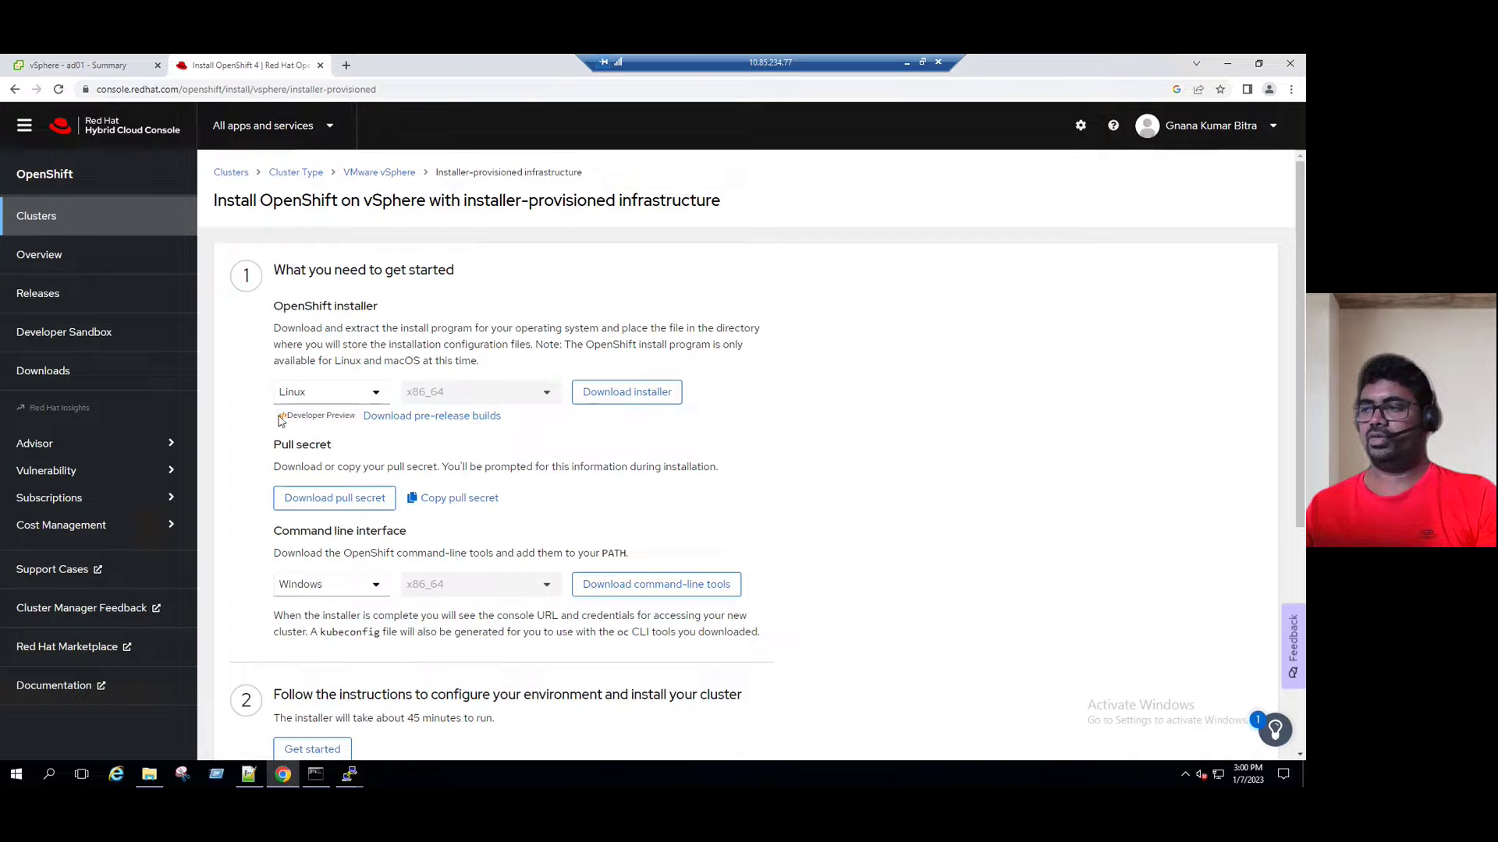
click(625, 401)
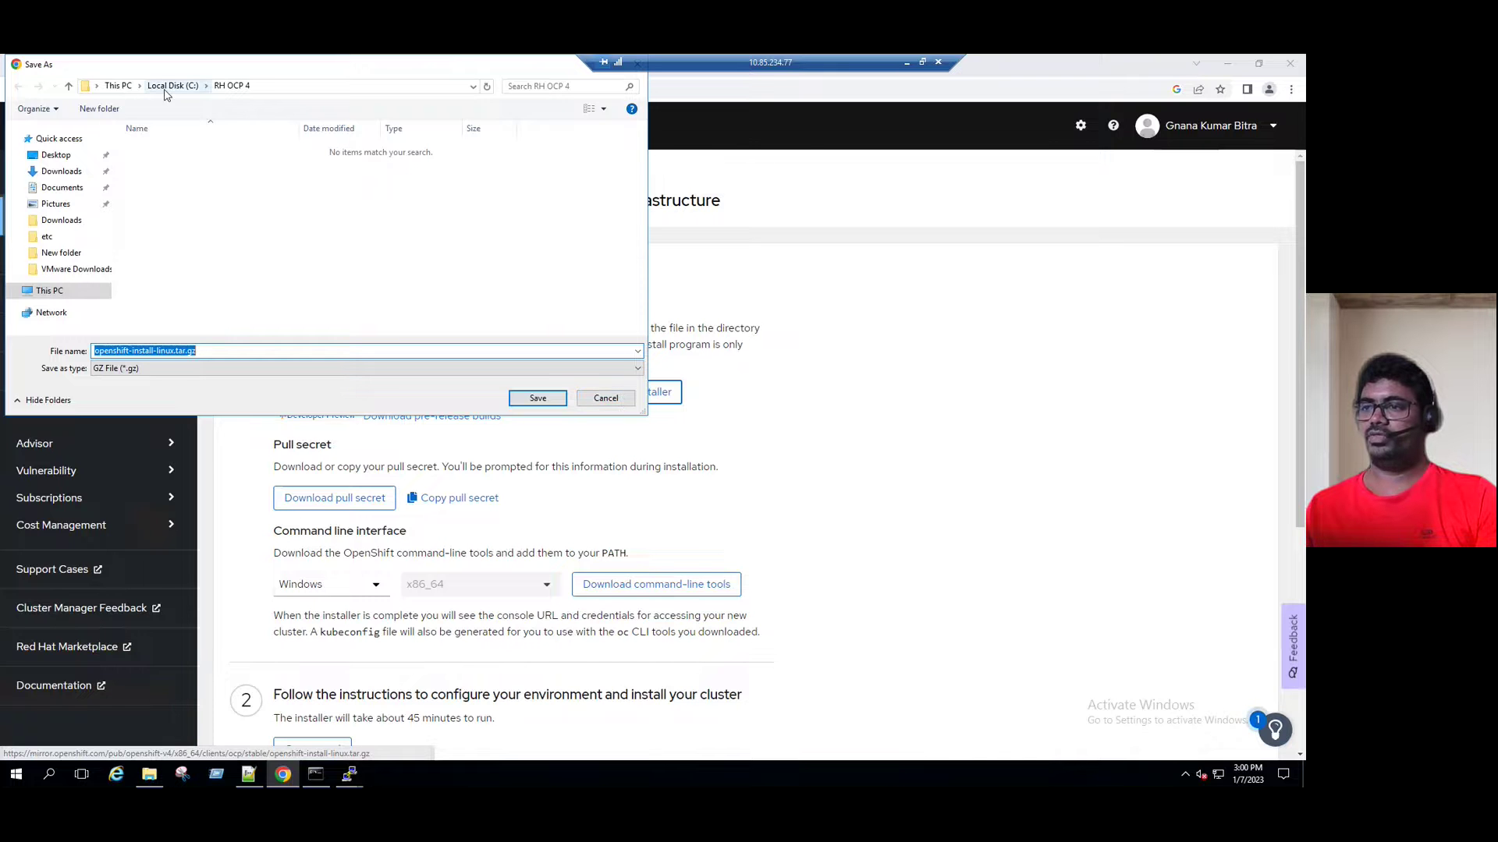
click(538, 398)
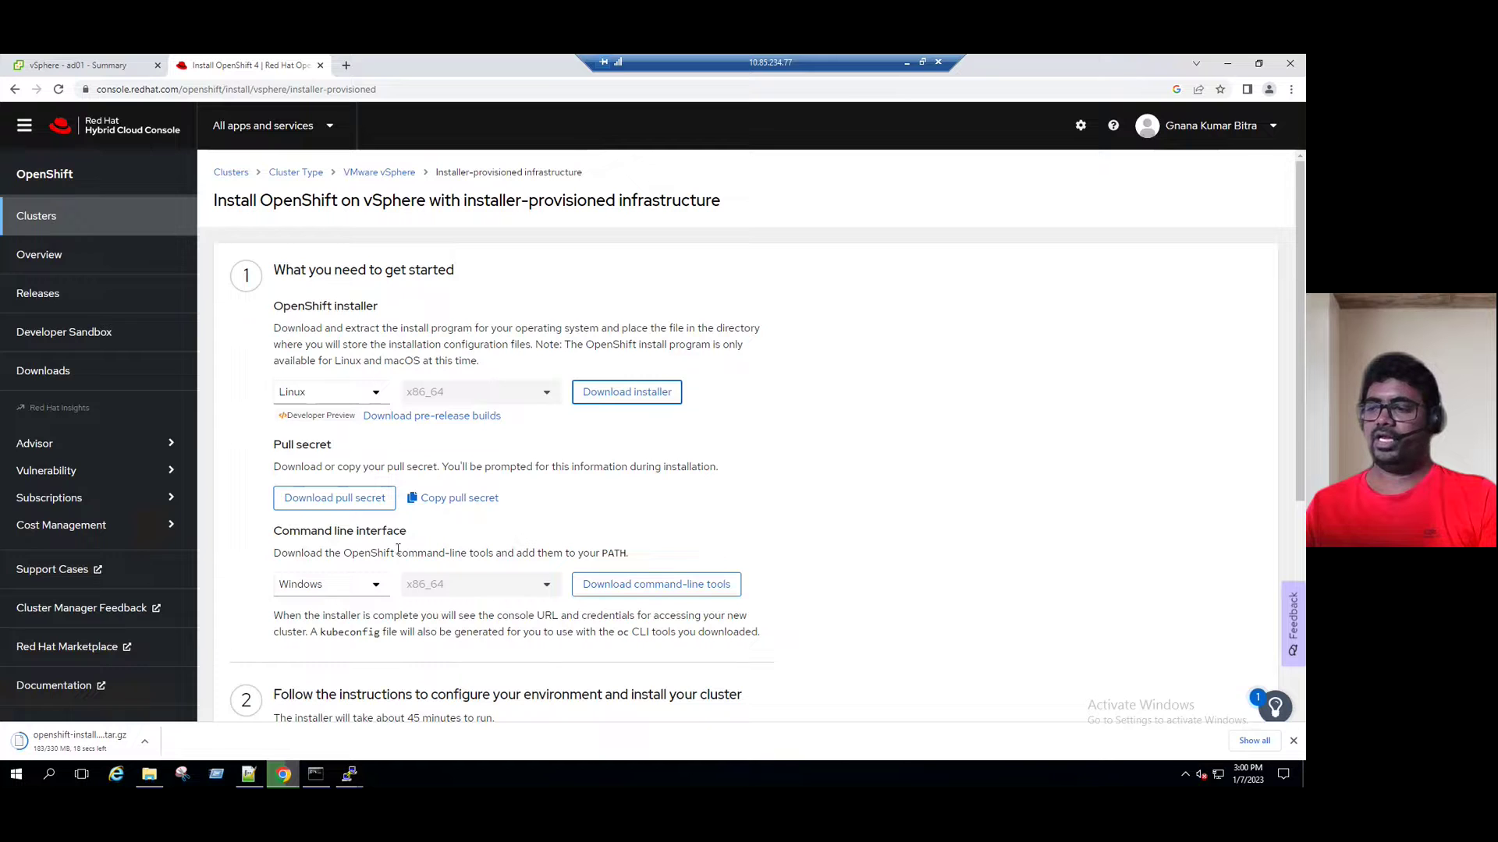
Step: Set the command-line tools OS to Linux, save openshift-client-linux.tar.gz, and minimise Chrome
click(375, 585)
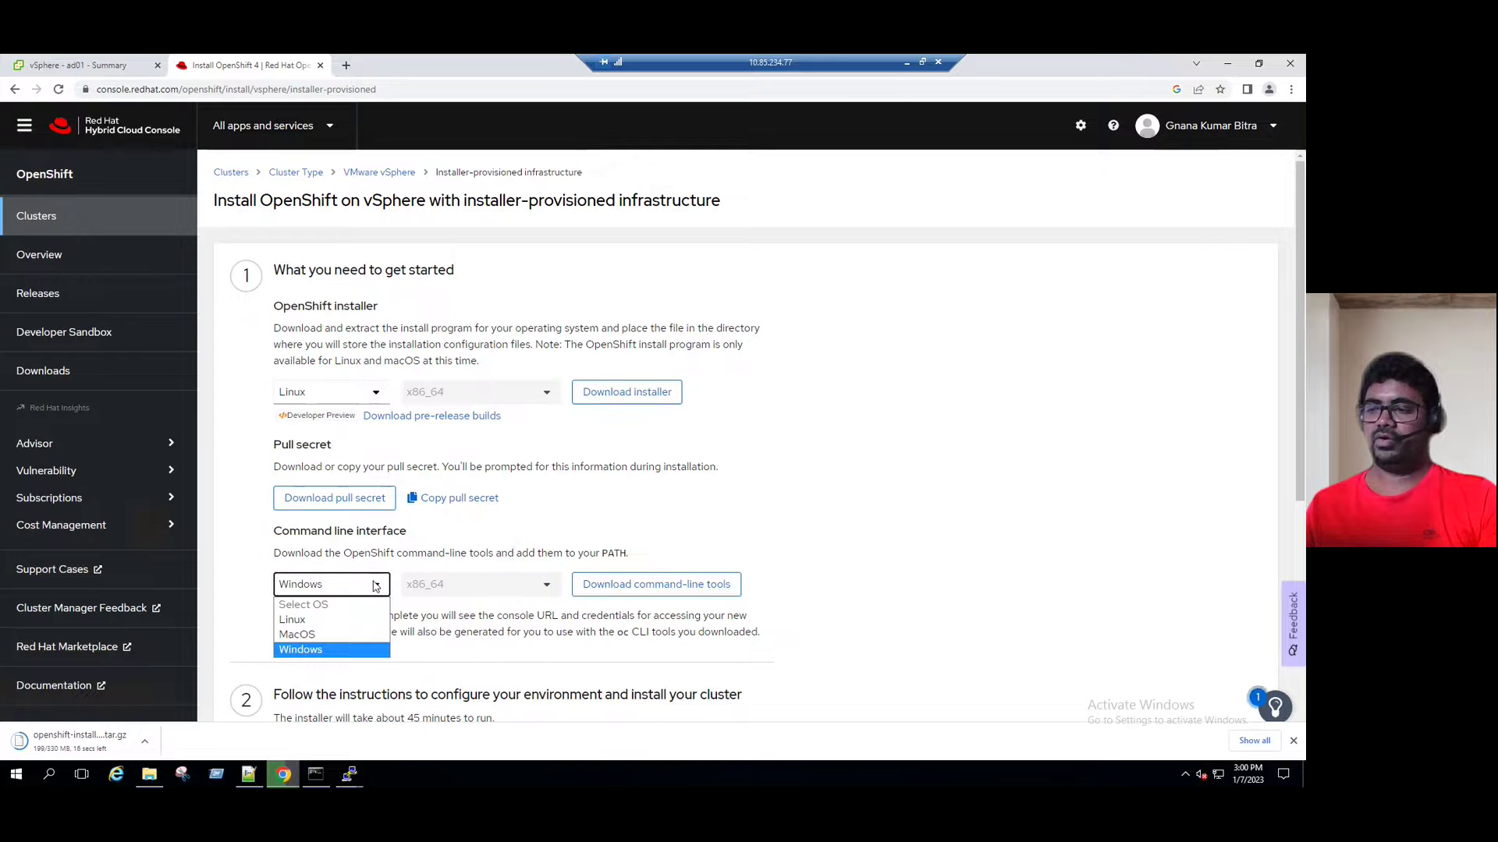
click(311, 624)
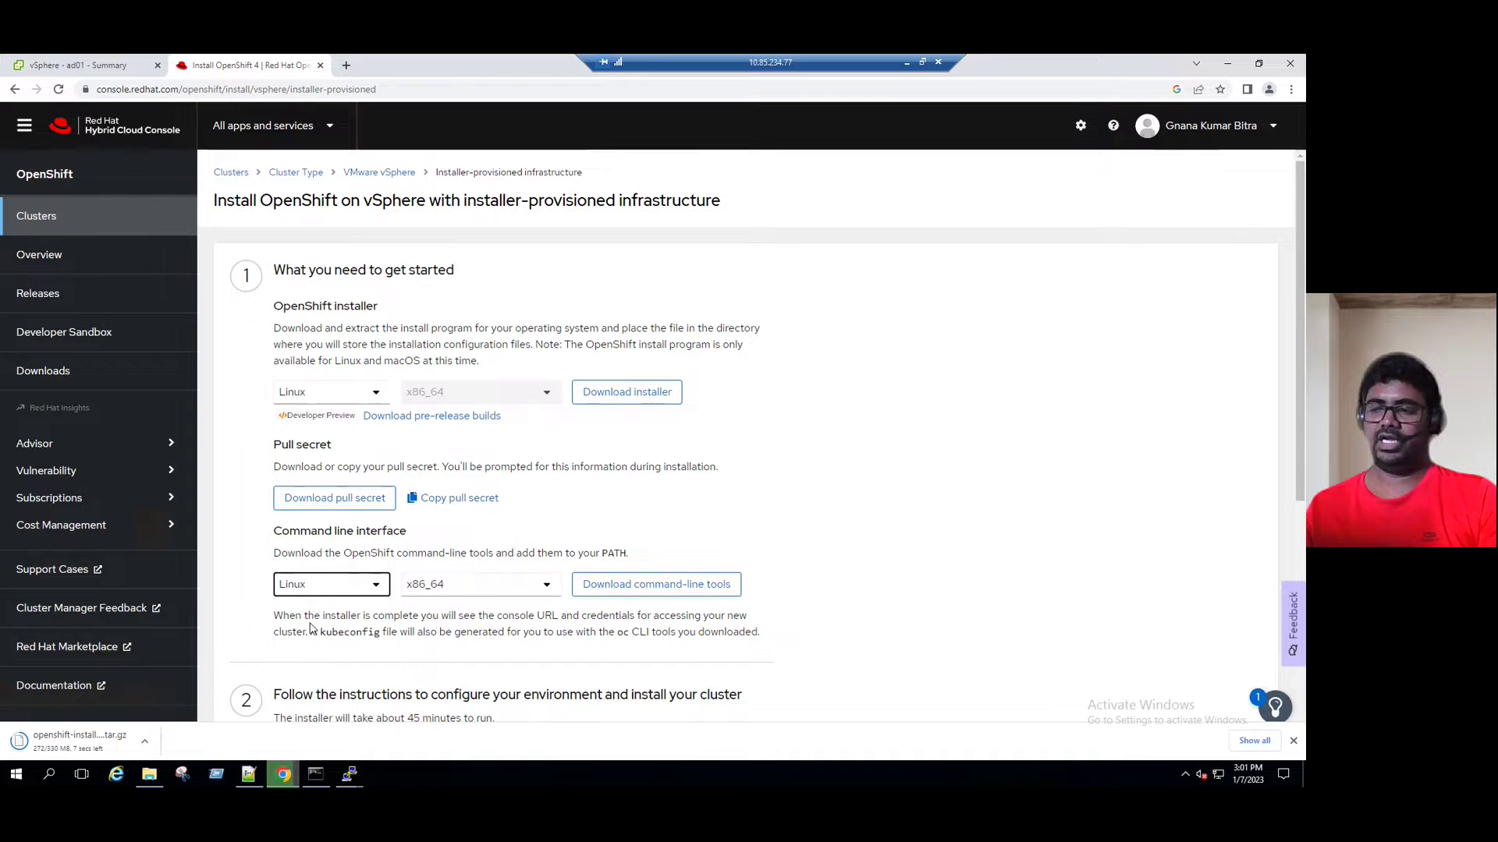
click(648, 589)
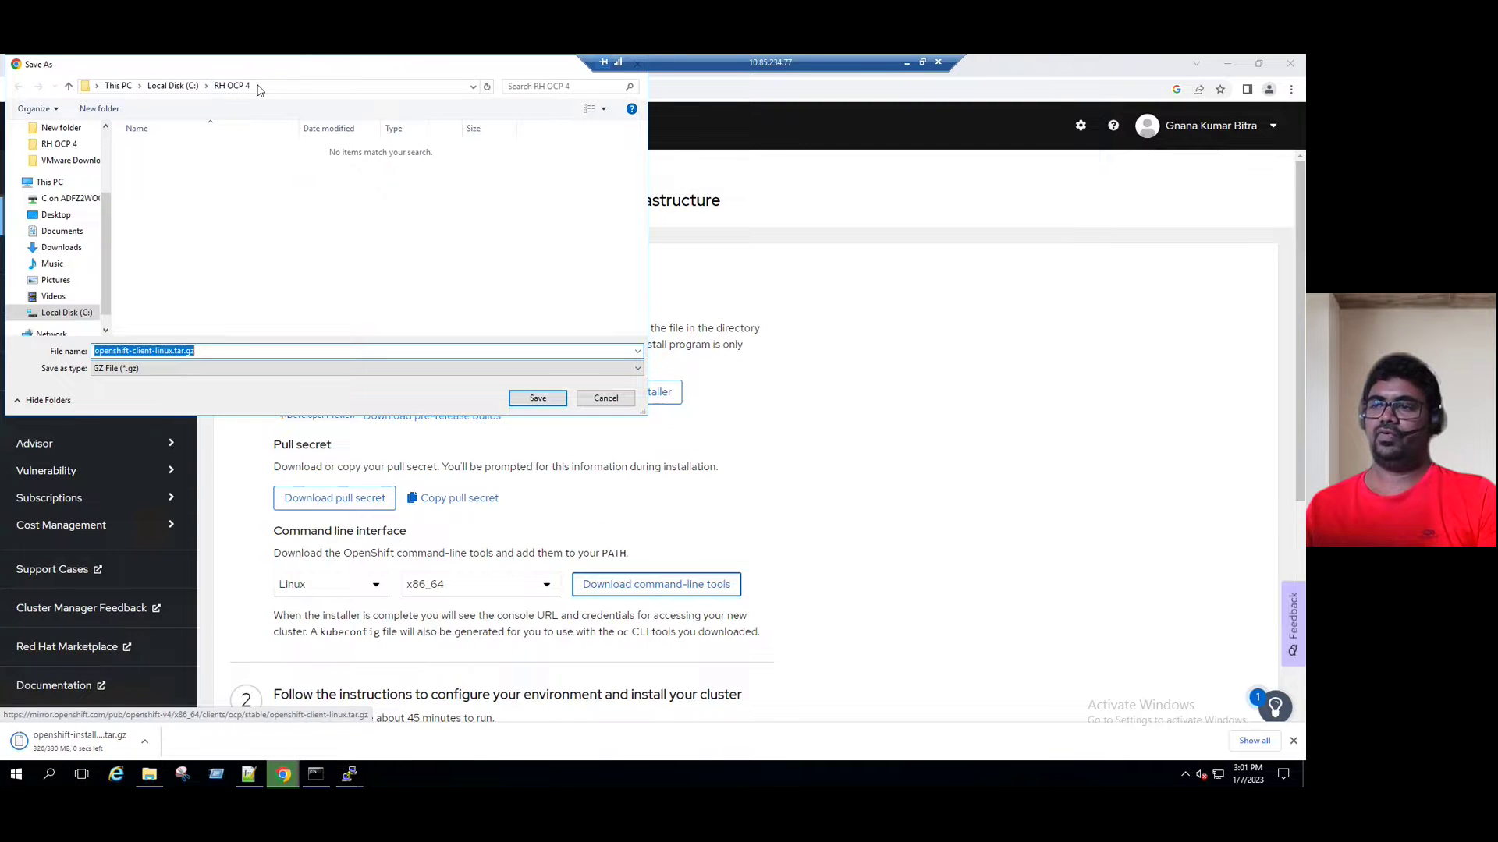
click(548, 405)
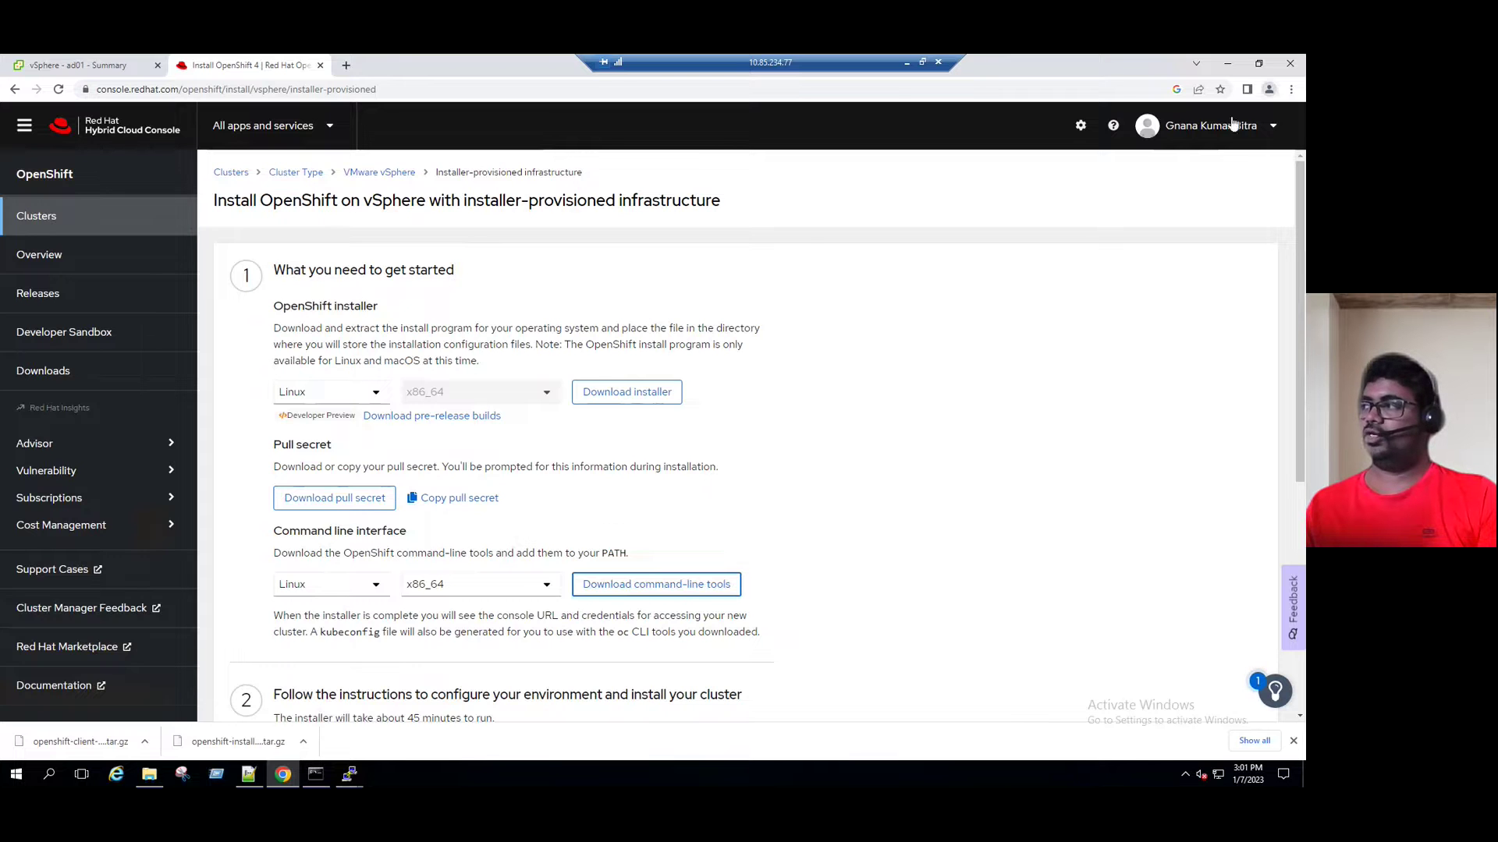
click(1230, 67)
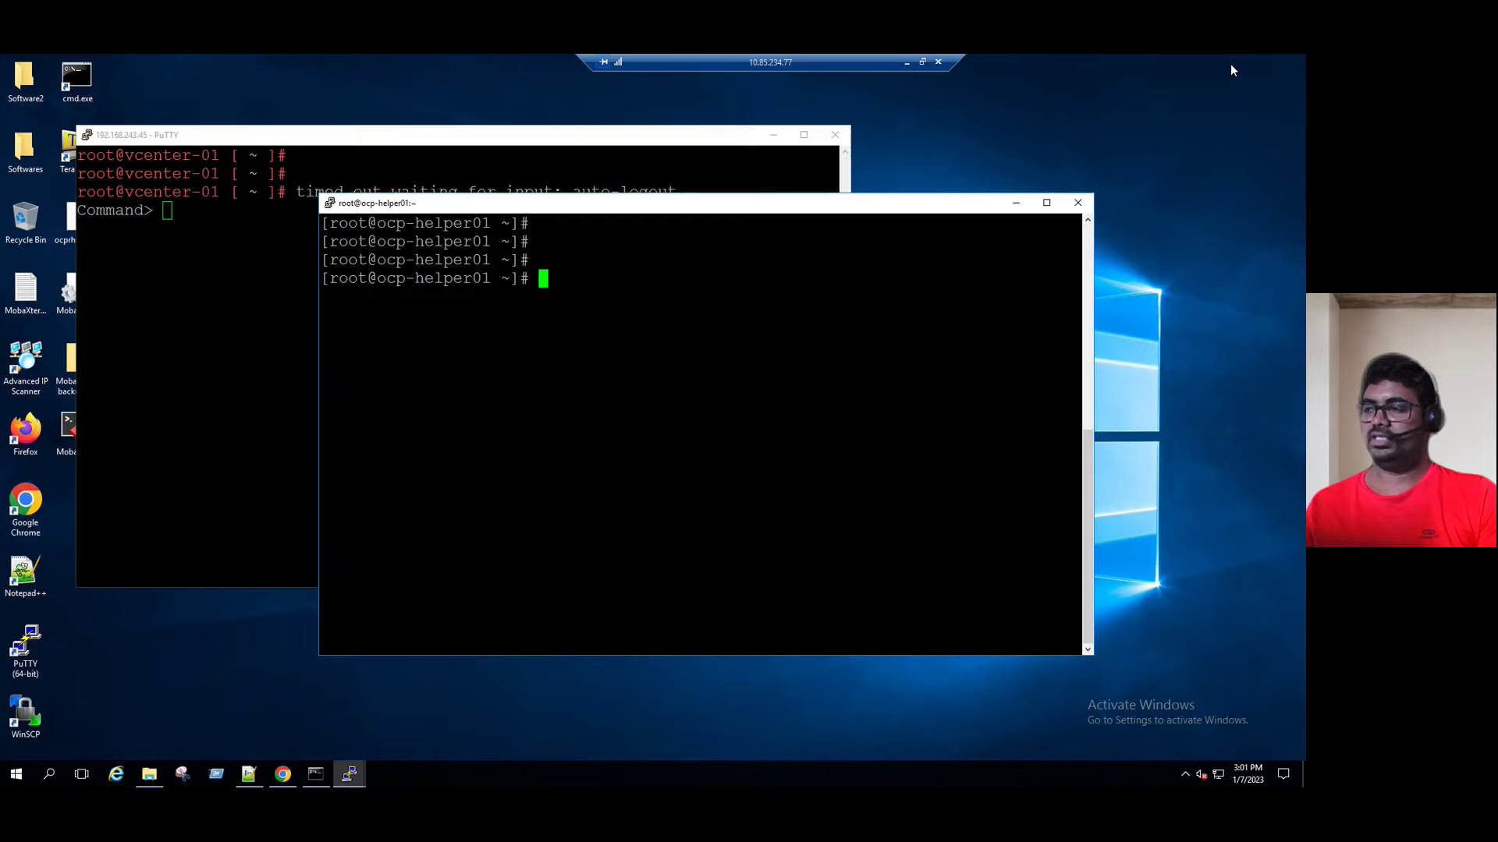
Step: Minimise the vCenter and helper VM PuTTY sessions and launch WinSCP from the desktop
click(773, 134)
click(773, 134)
click(1016, 202)
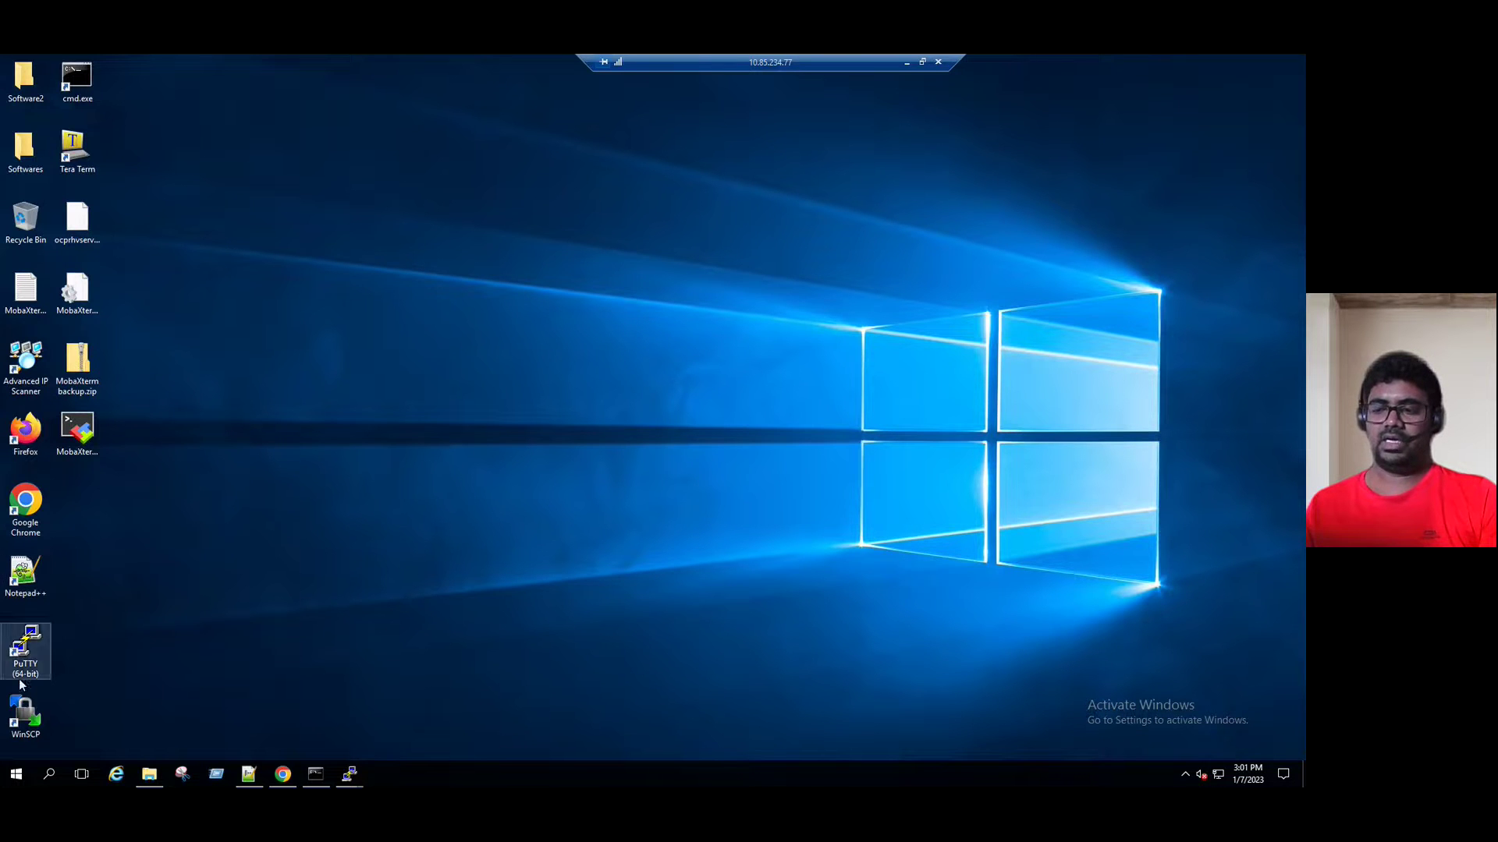
click(23, 722)
double_click(24, 722)
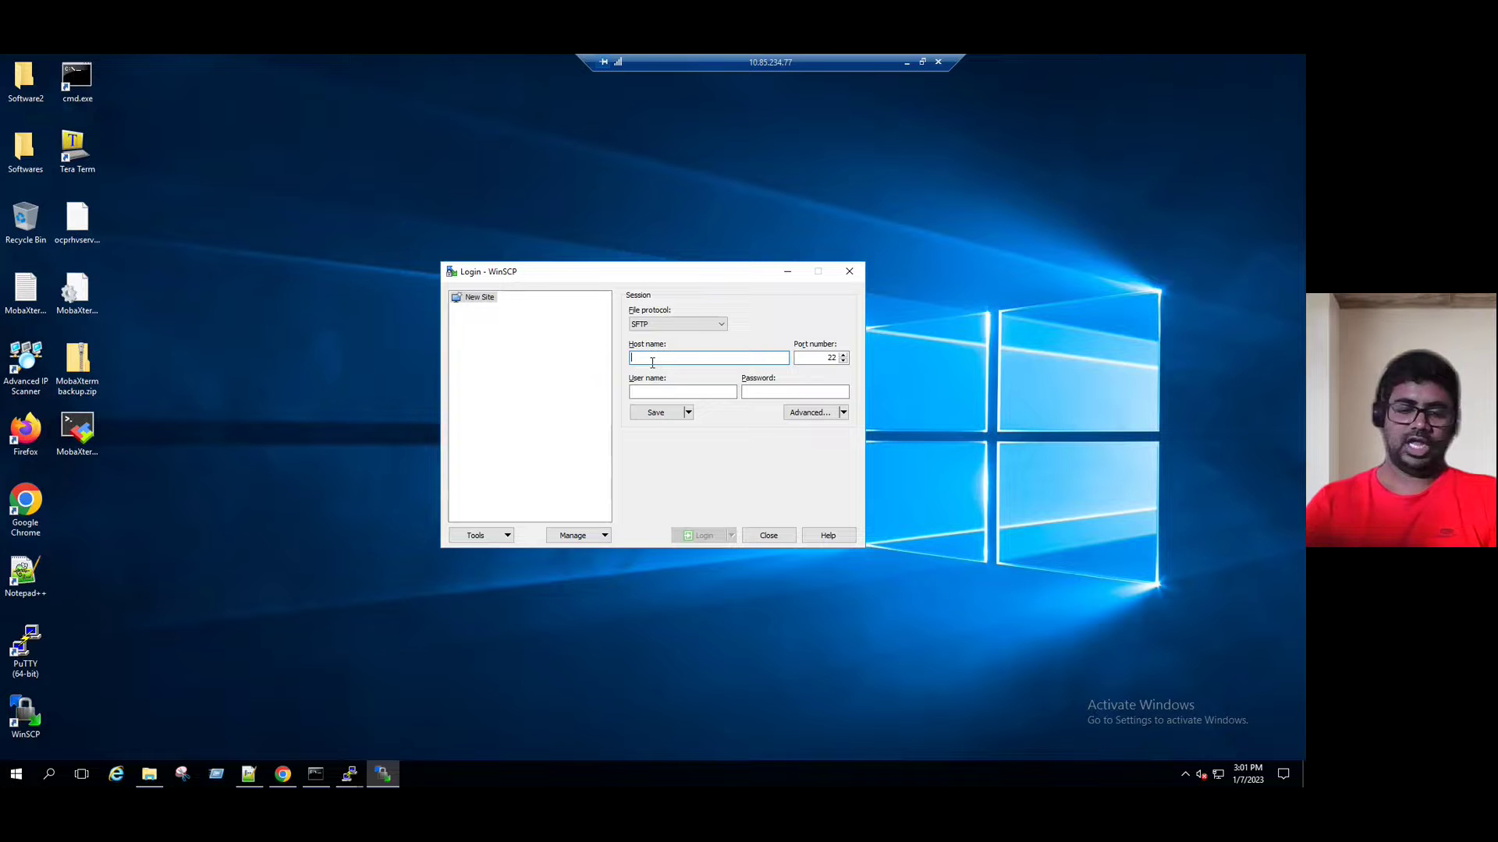
Step: Log in over SFTP to 192.168.243.46 as root with its password and accept the host key
text(192.1)
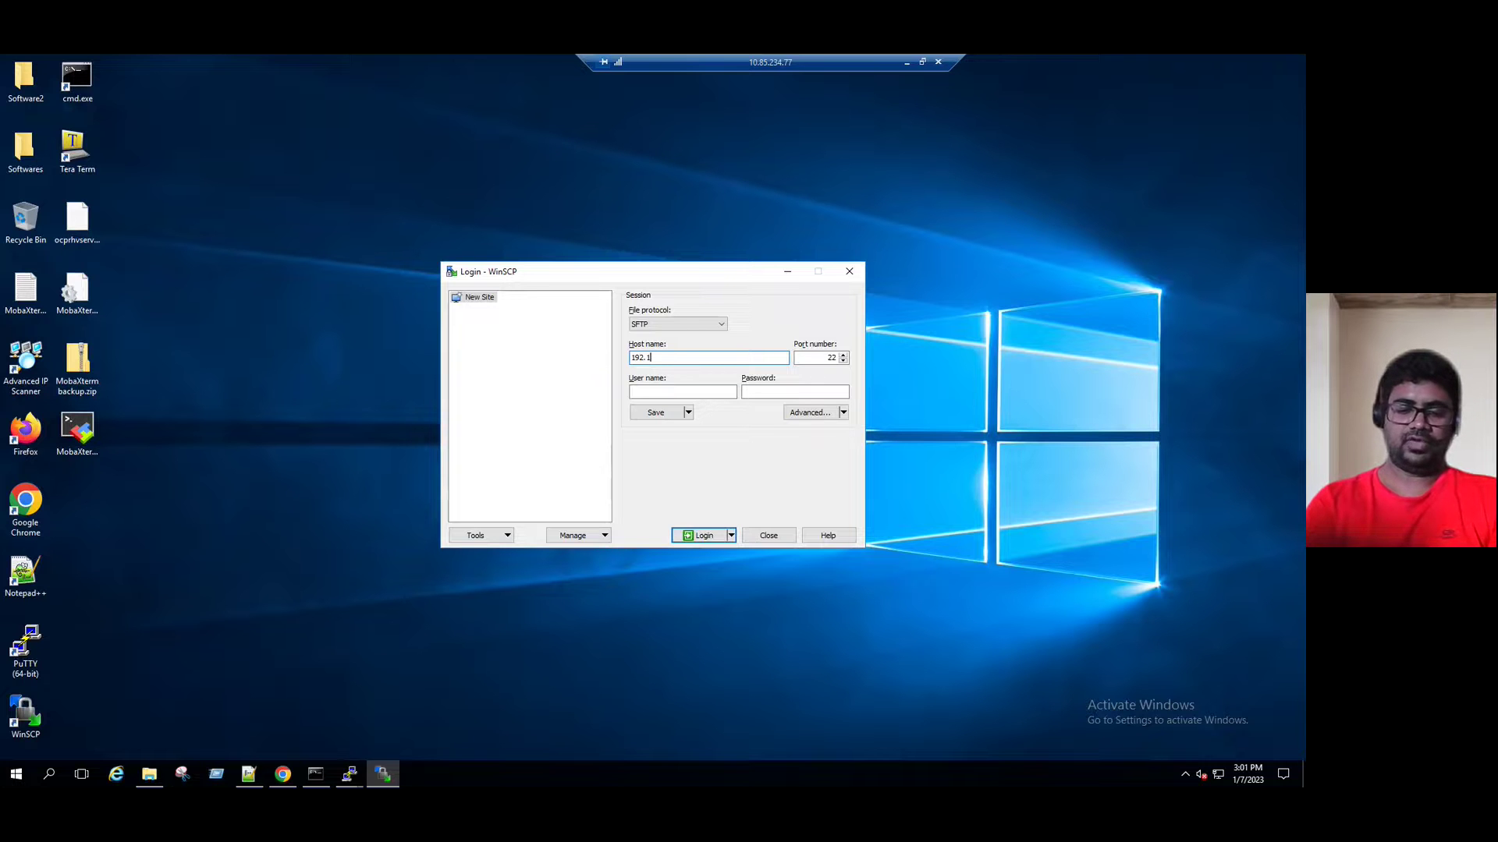
text(68.243.46)
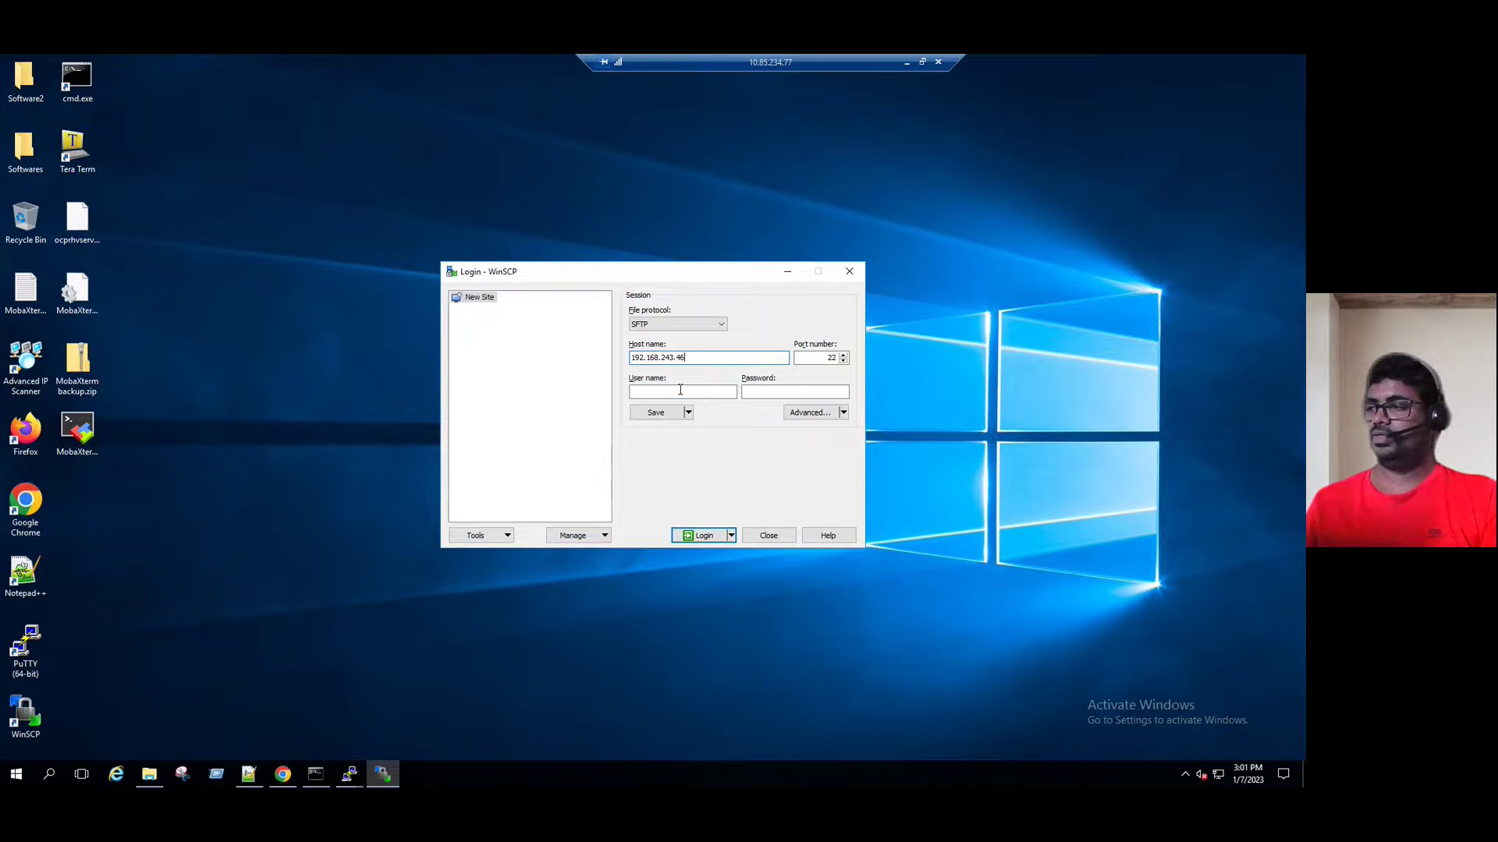
click(680, 391)
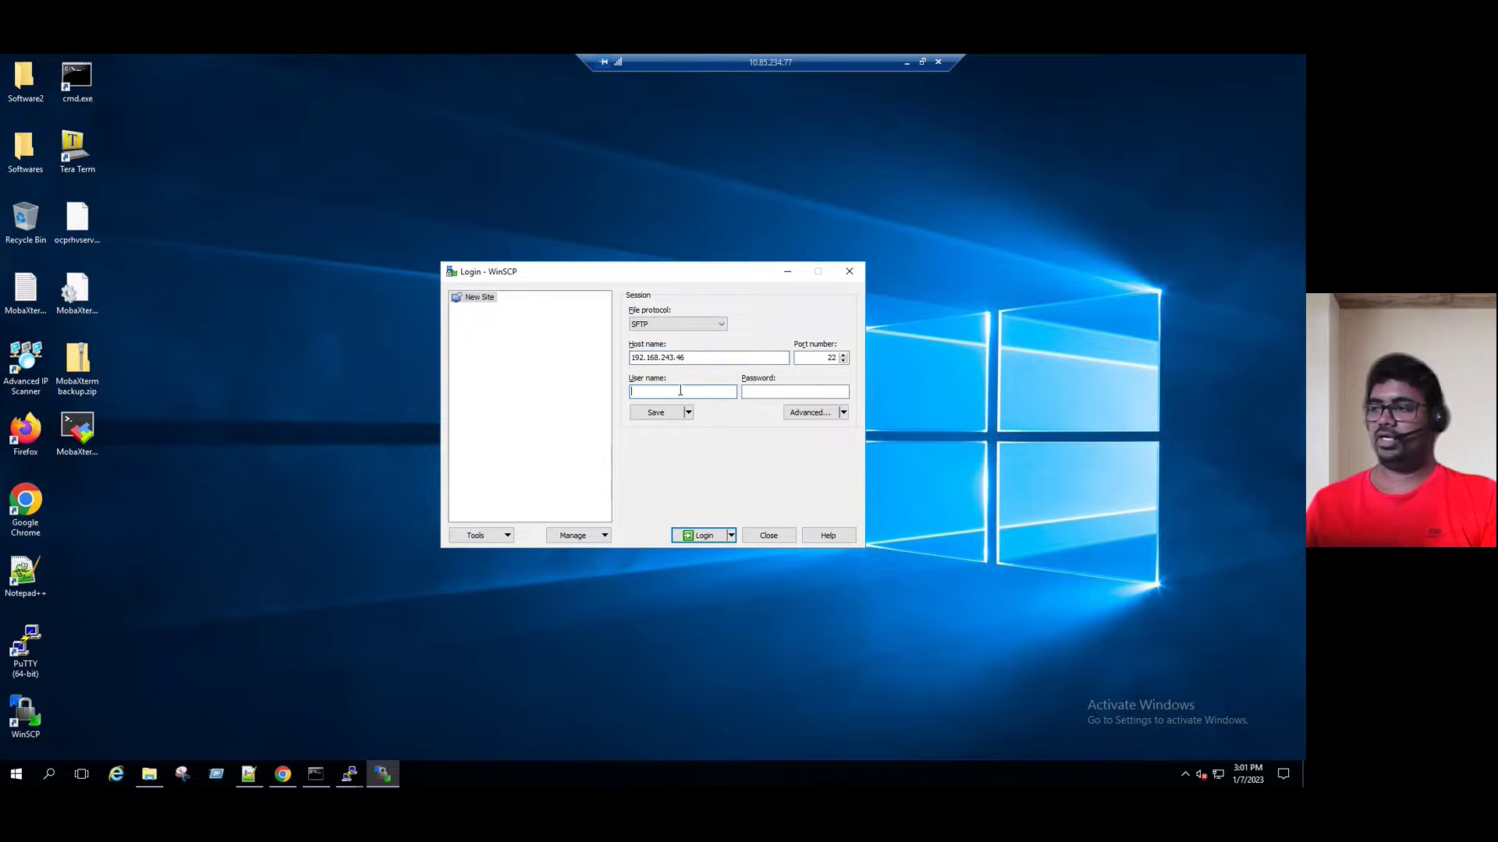
text(root)
key(Tab)
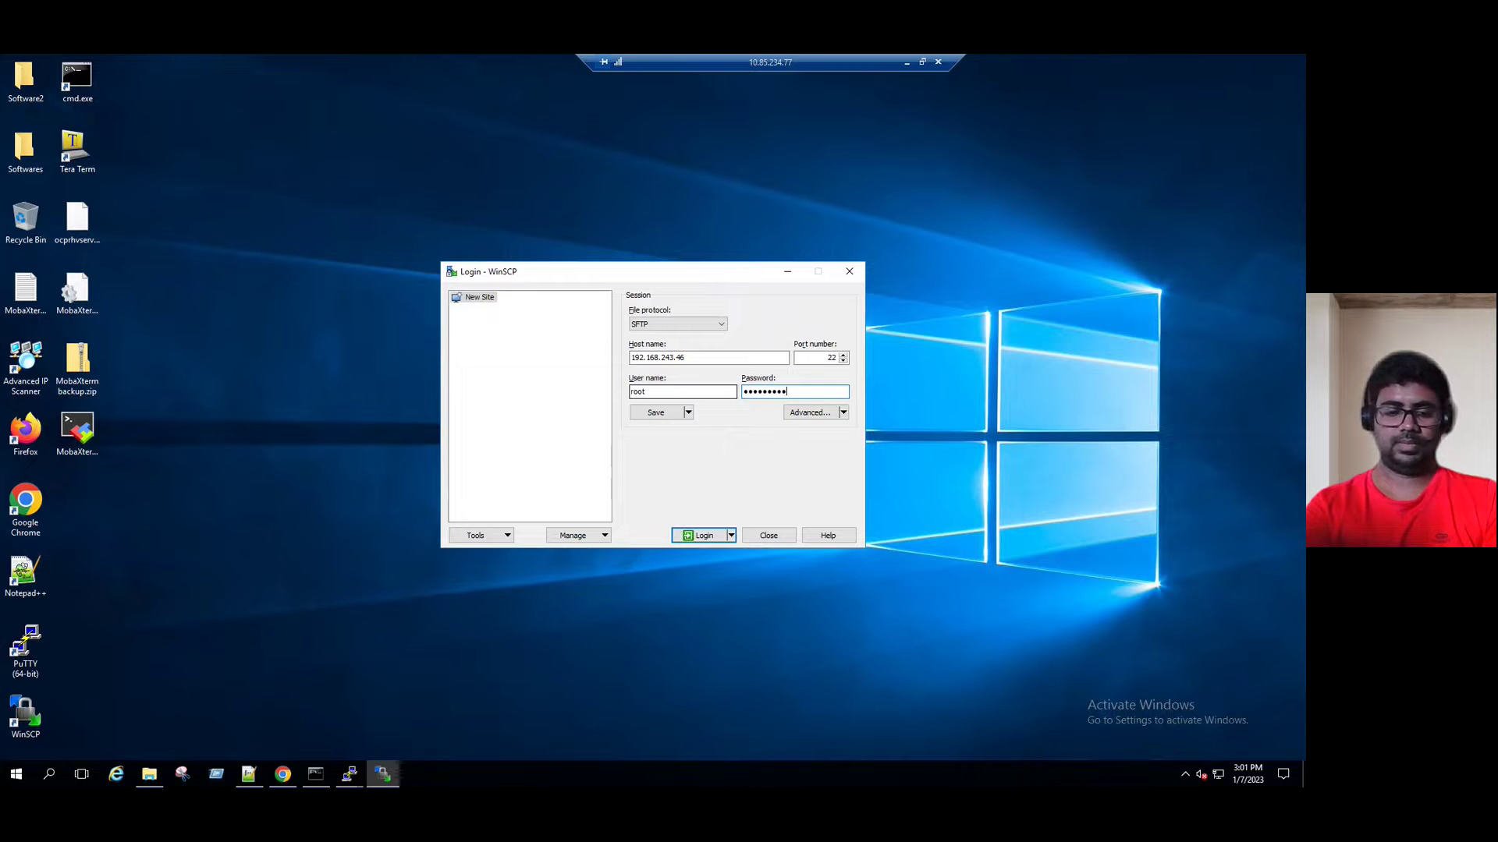
key(Return)
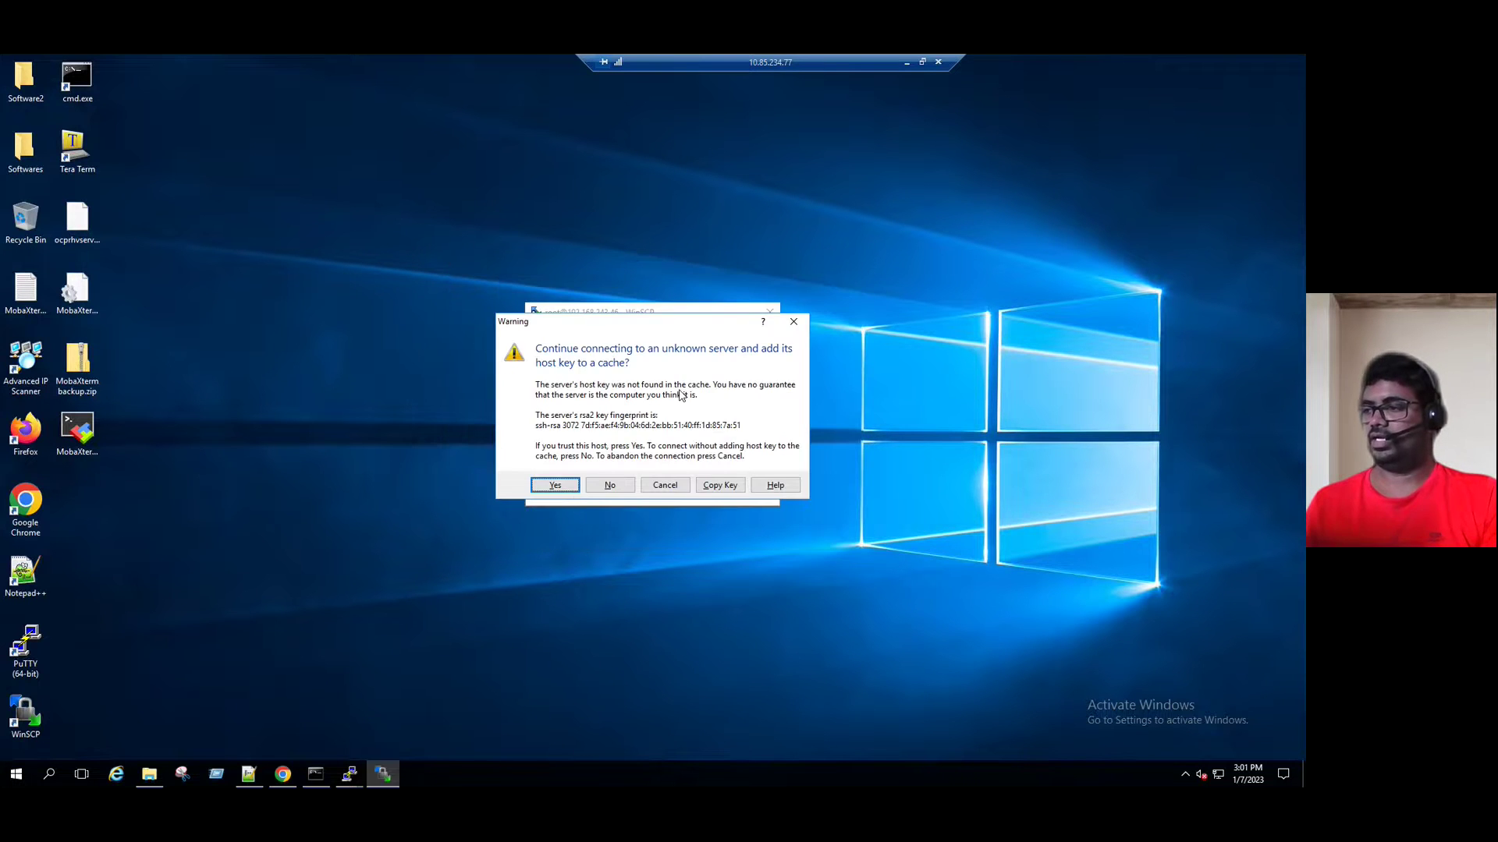
click(568, 490)
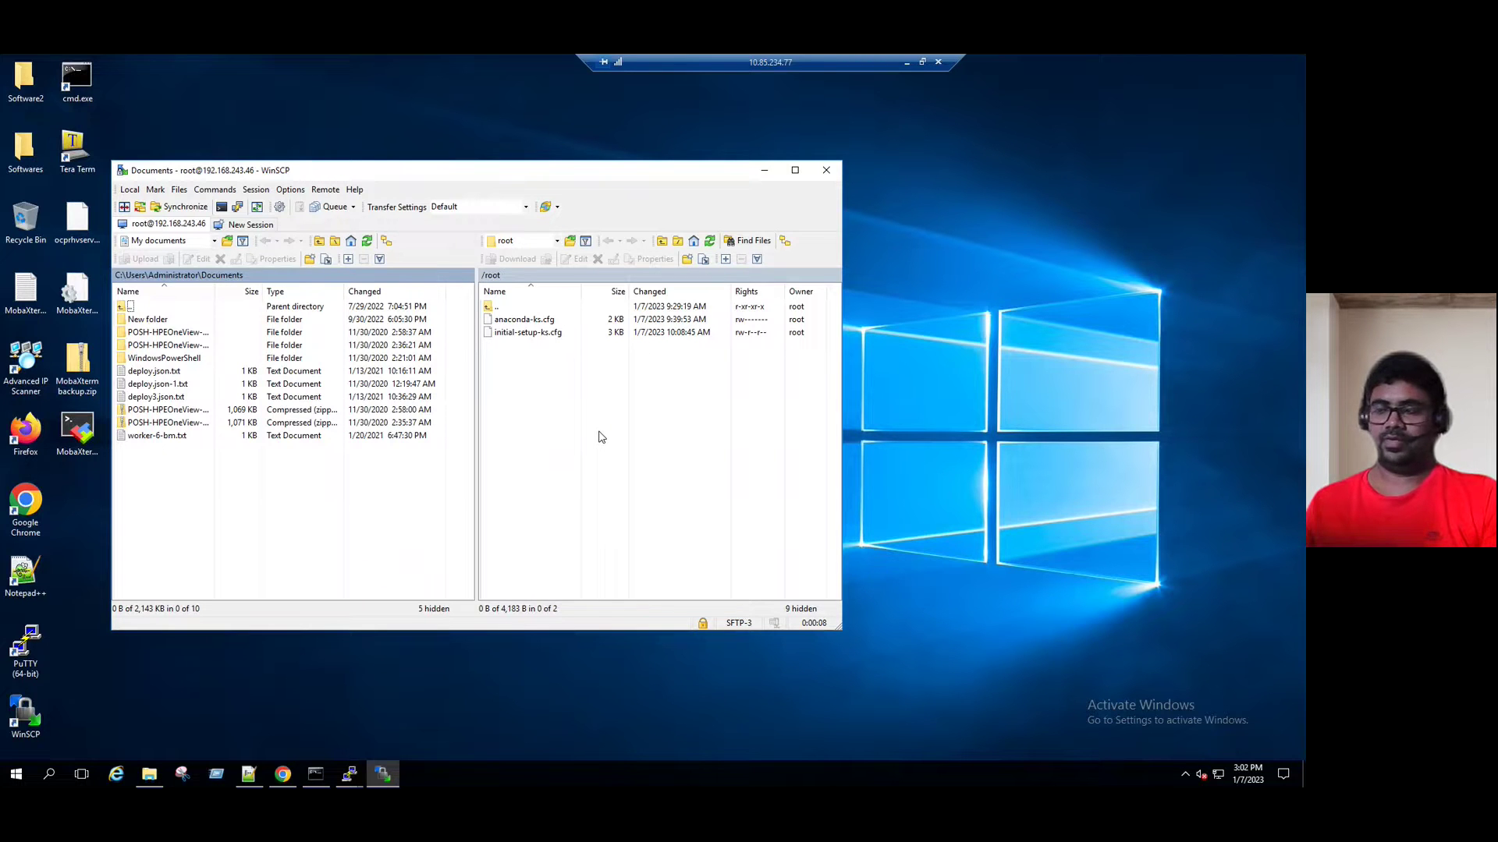
Step: Switch the local pane to the C: drive and open the C:\RH OCP 4 folder
click(215, 241)
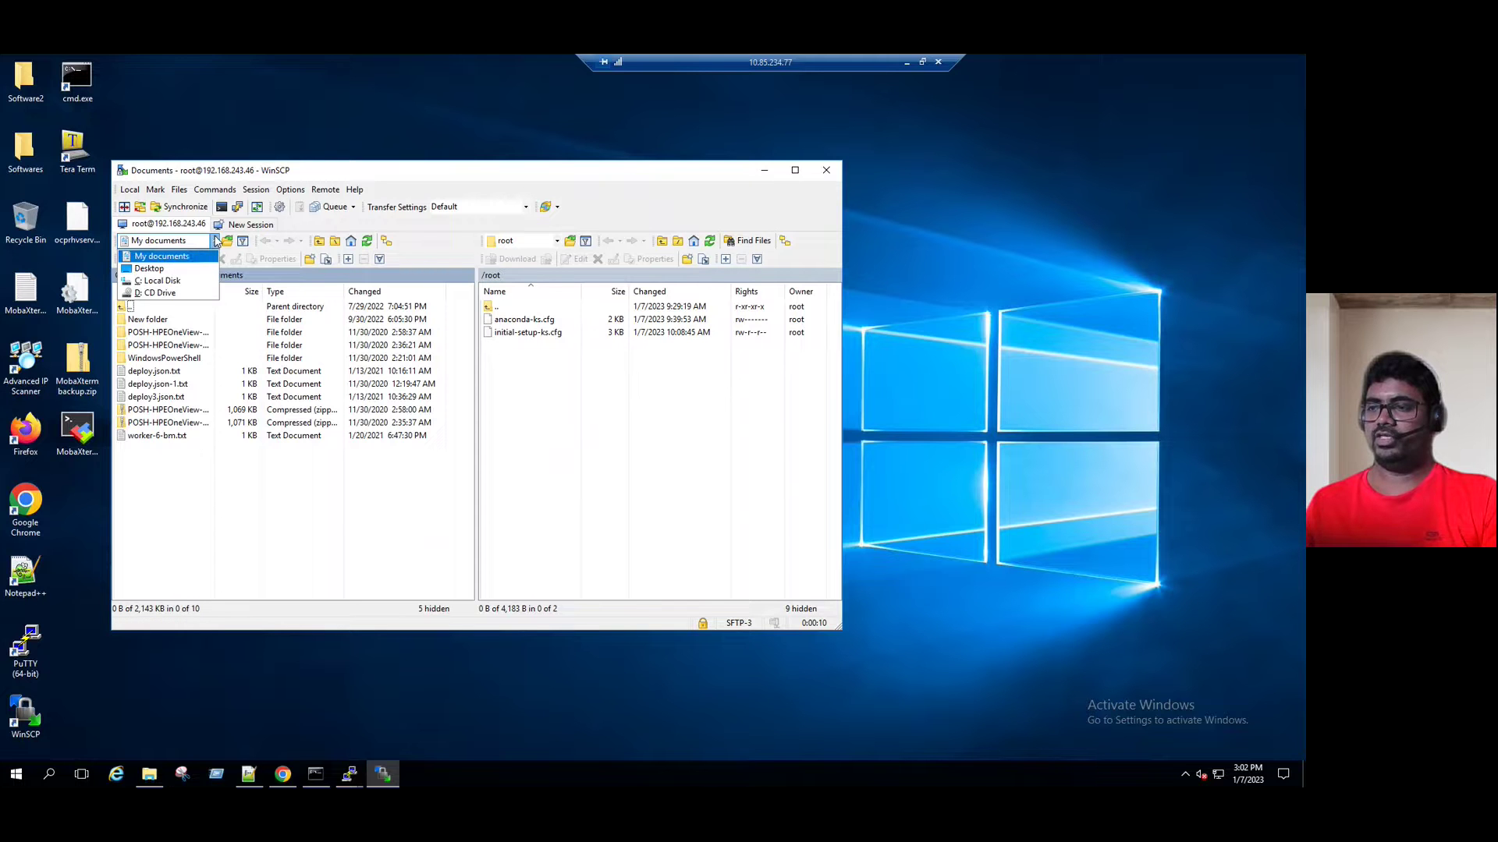
click(160, 280)
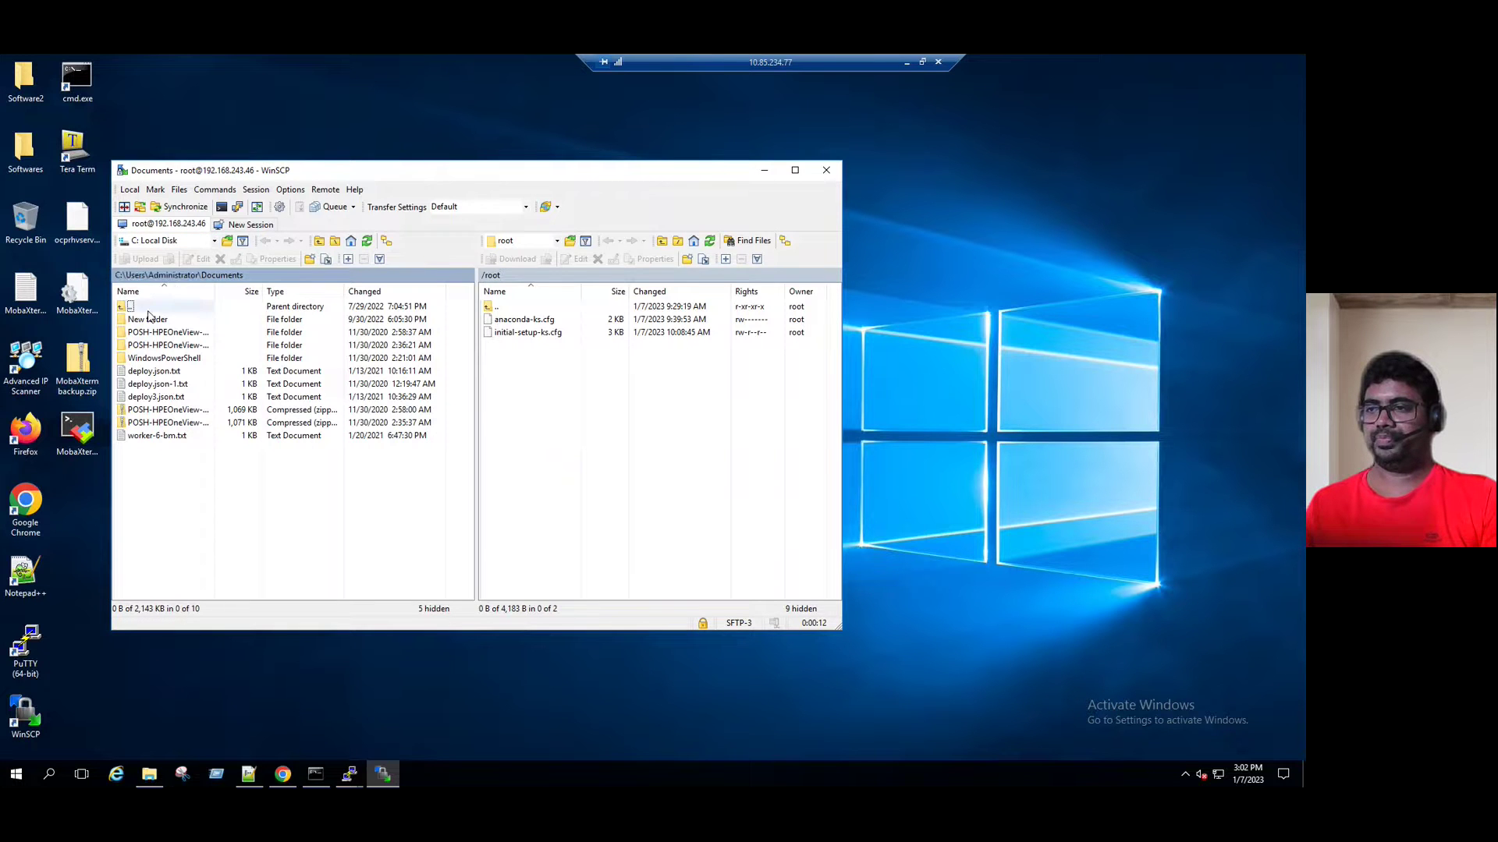
click(227, 241)
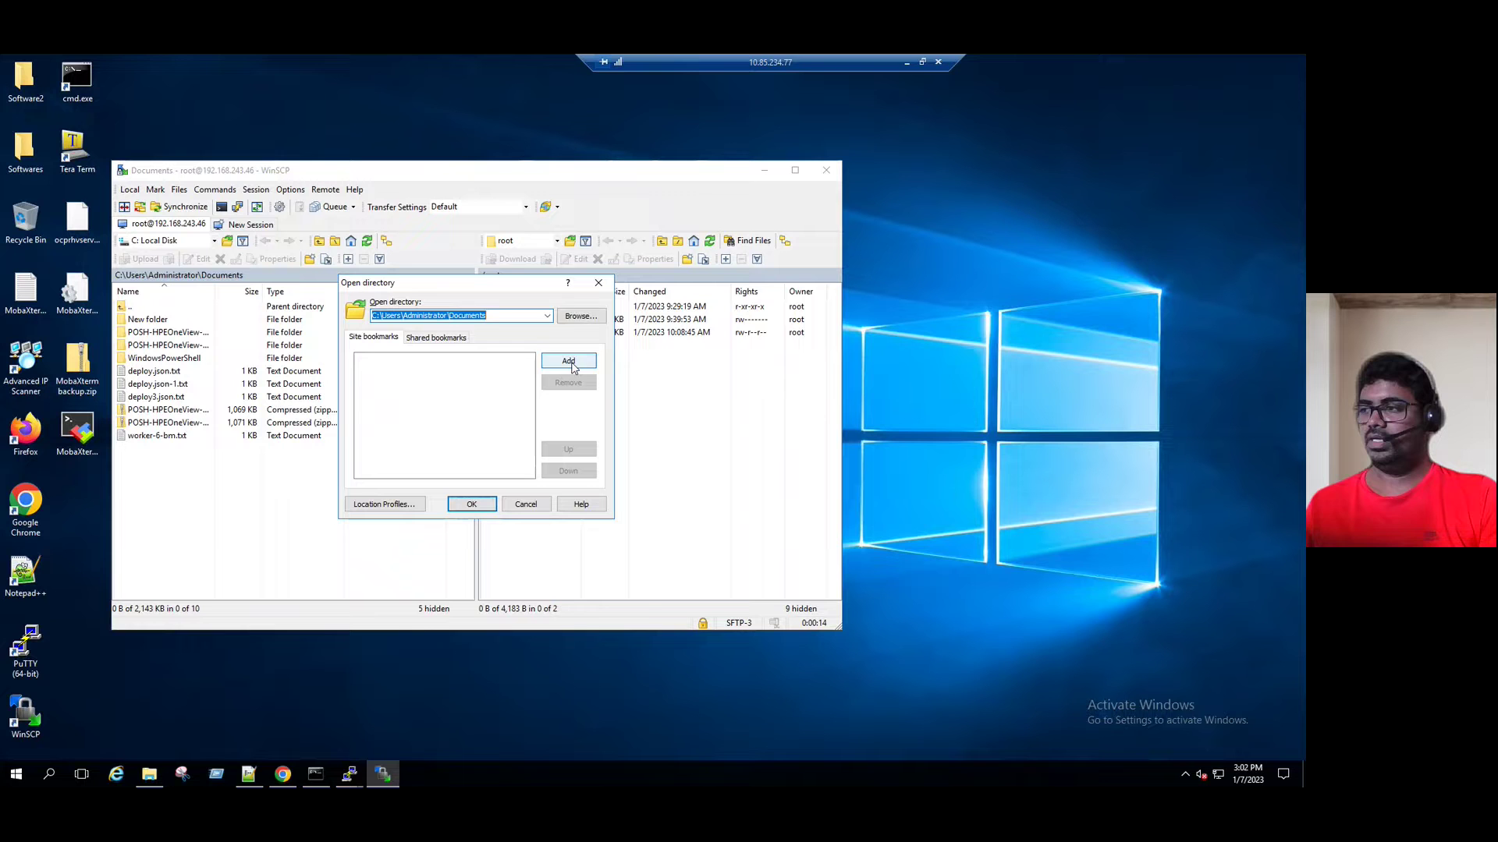
click(578, 317)
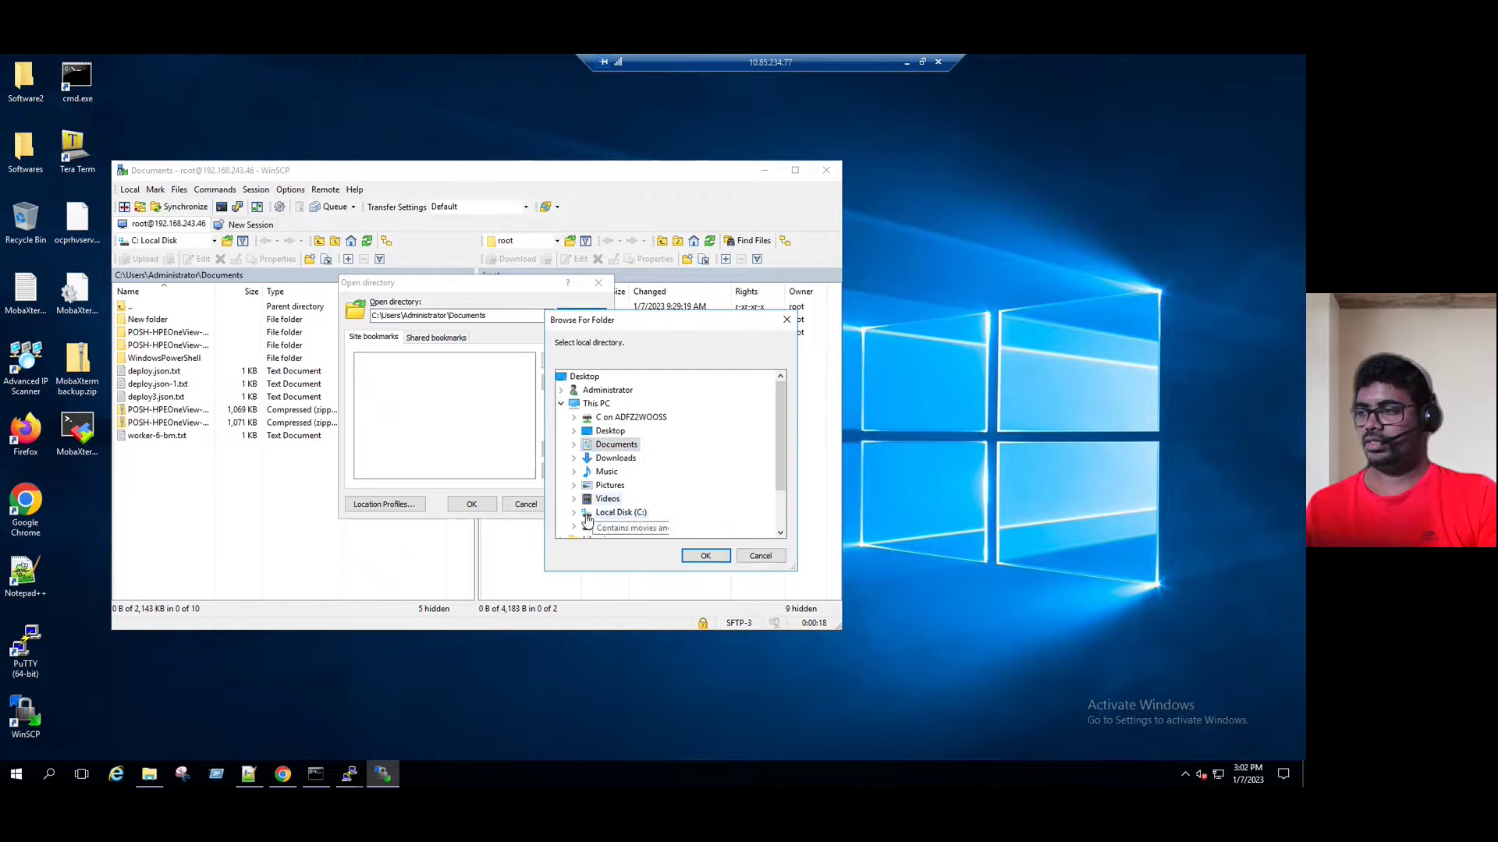
click(574, 513)
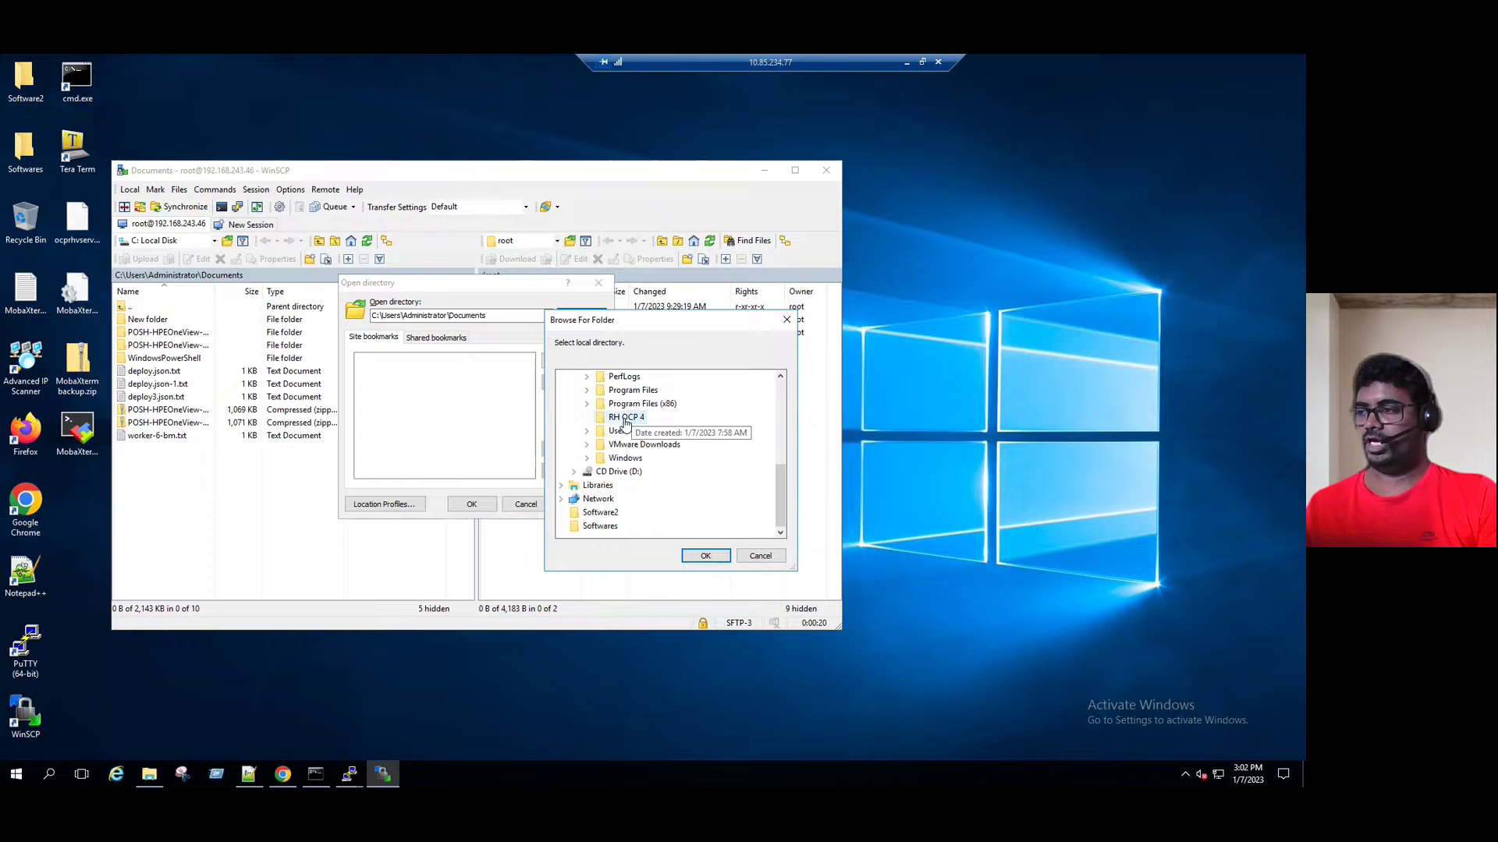
click(626, 418)
click(706, 556)
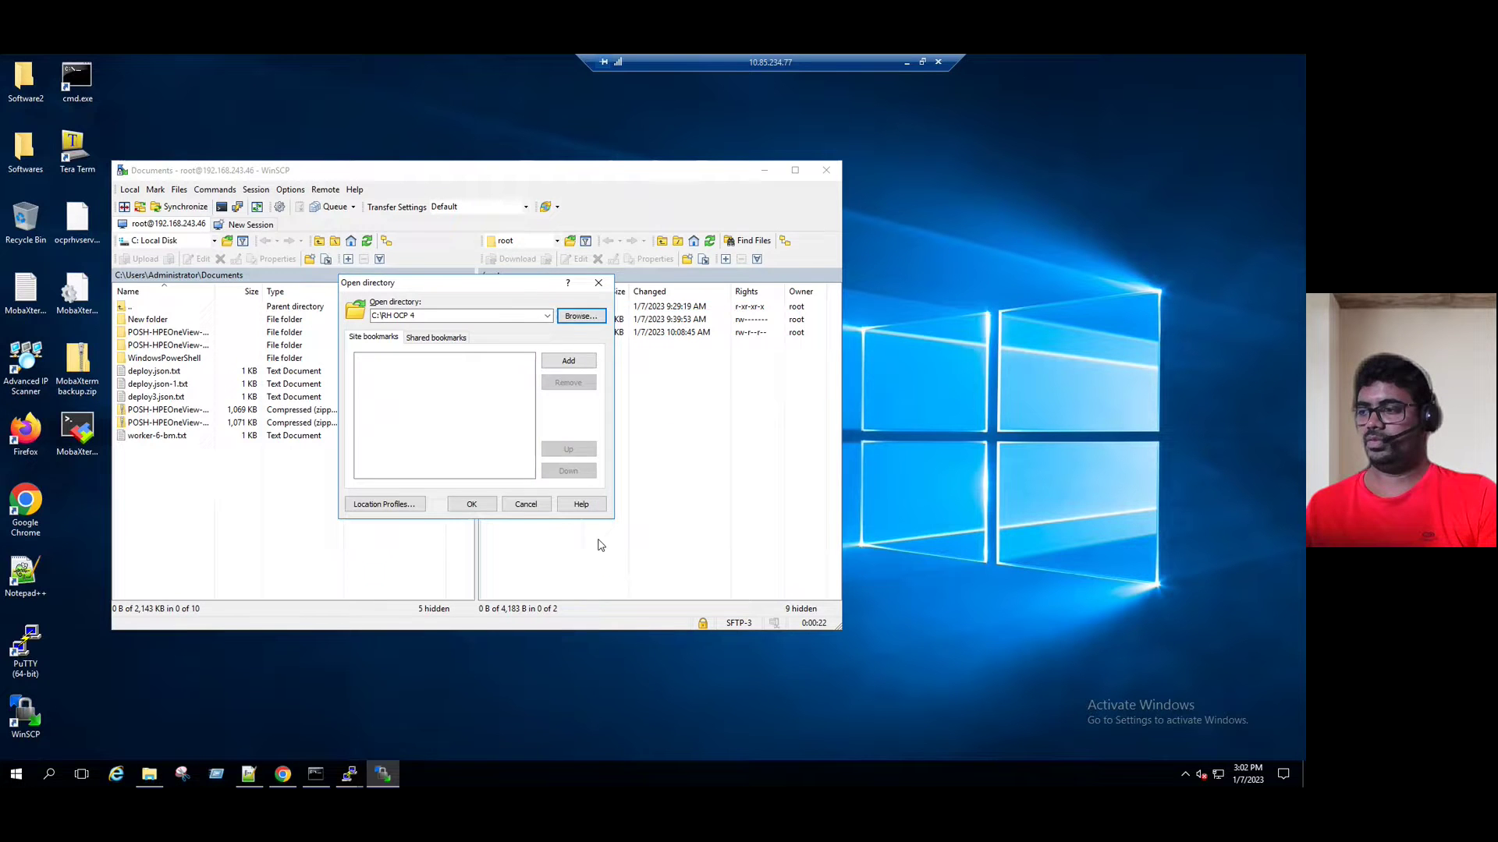
click(473, 505)
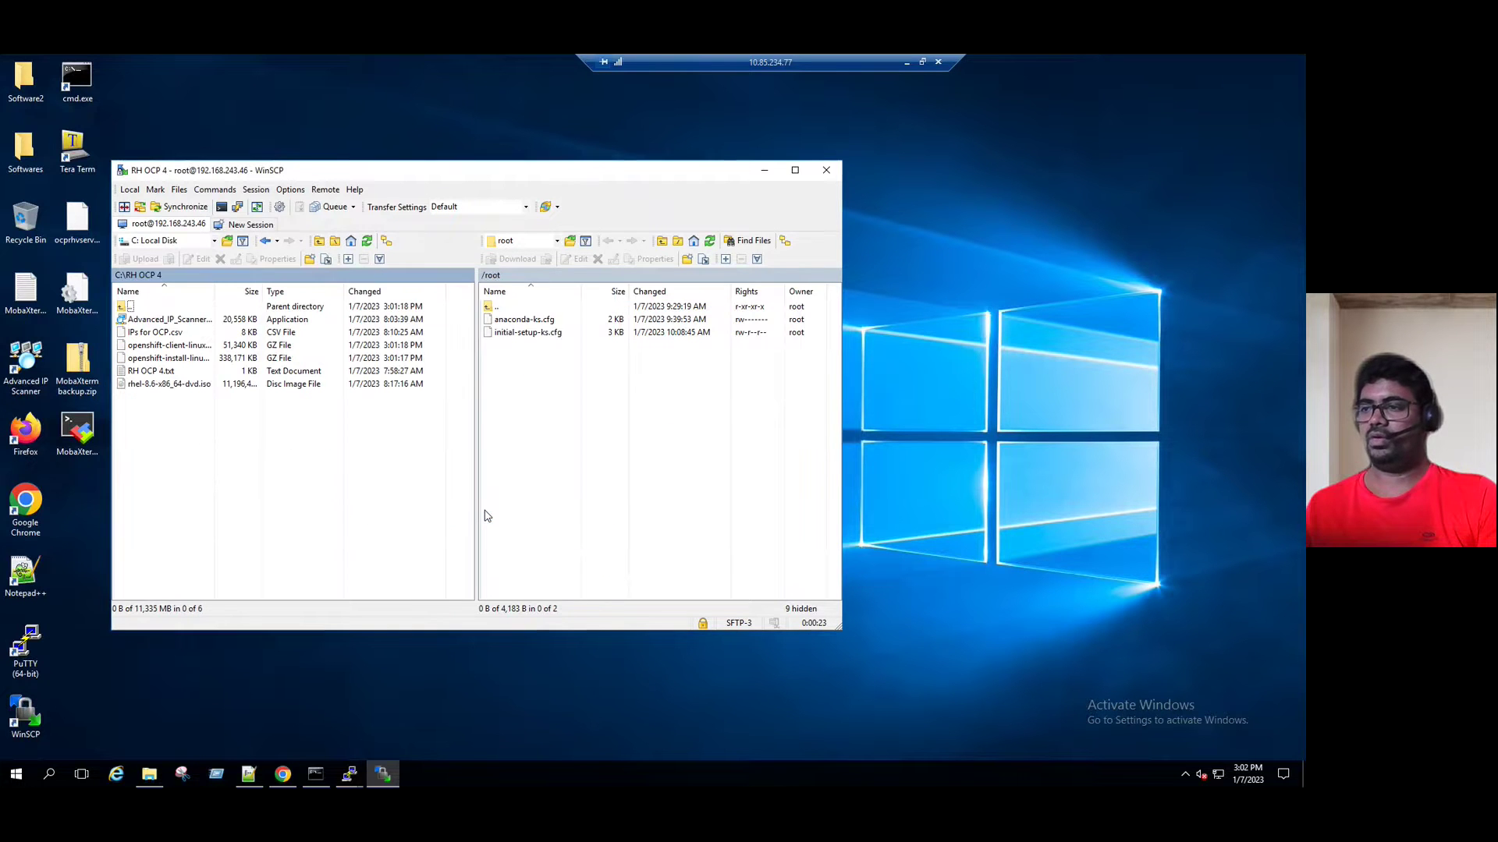
Step: Upload the openshift-client and openshift-install Linux tar.gz archives to remote /root
click(185, 347)
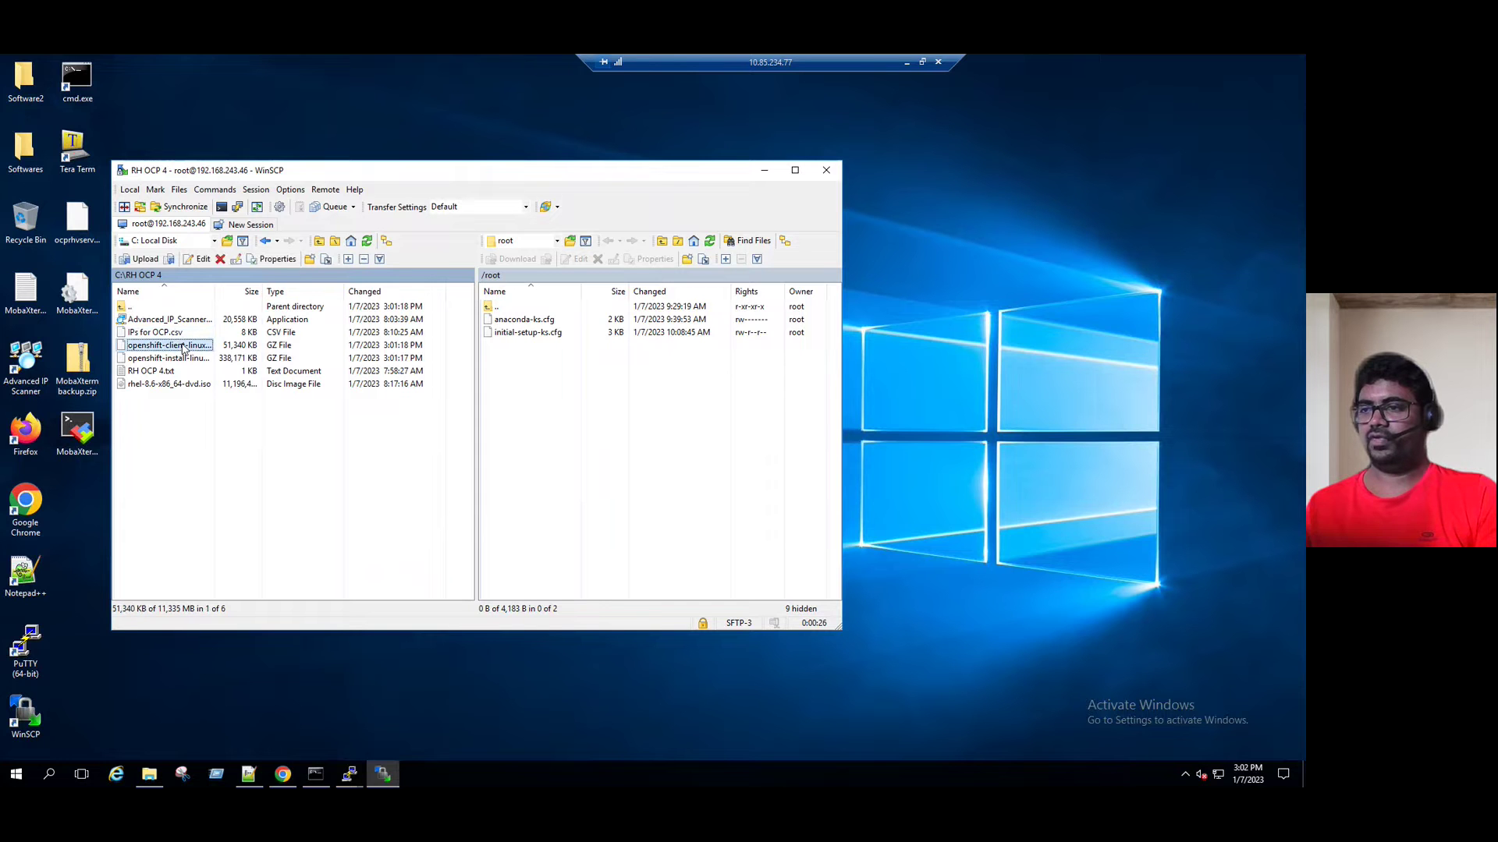
shift+click(183, 358)
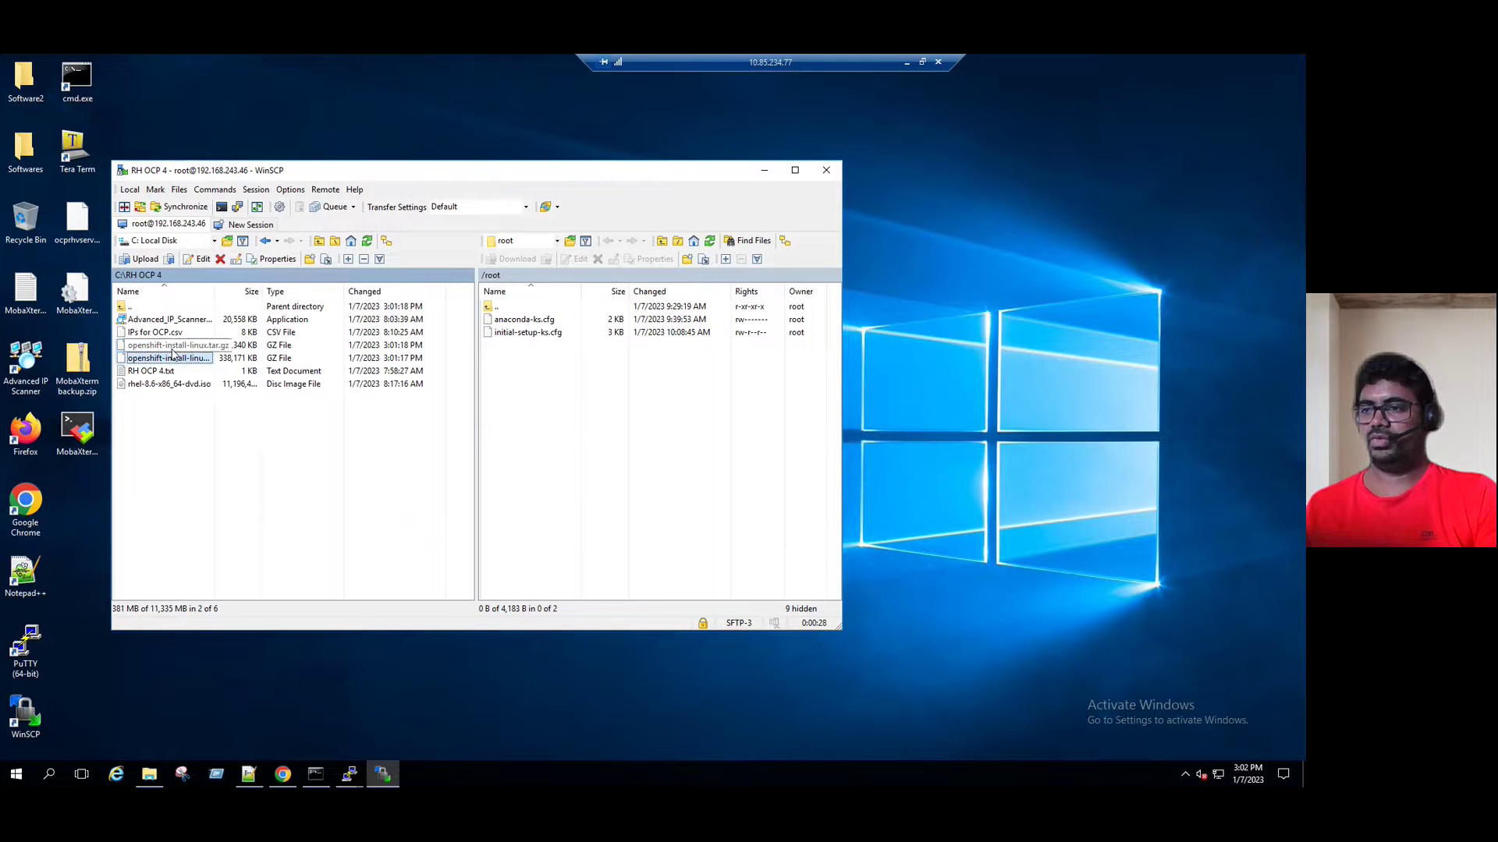
drag(184, 358, 601, 413)
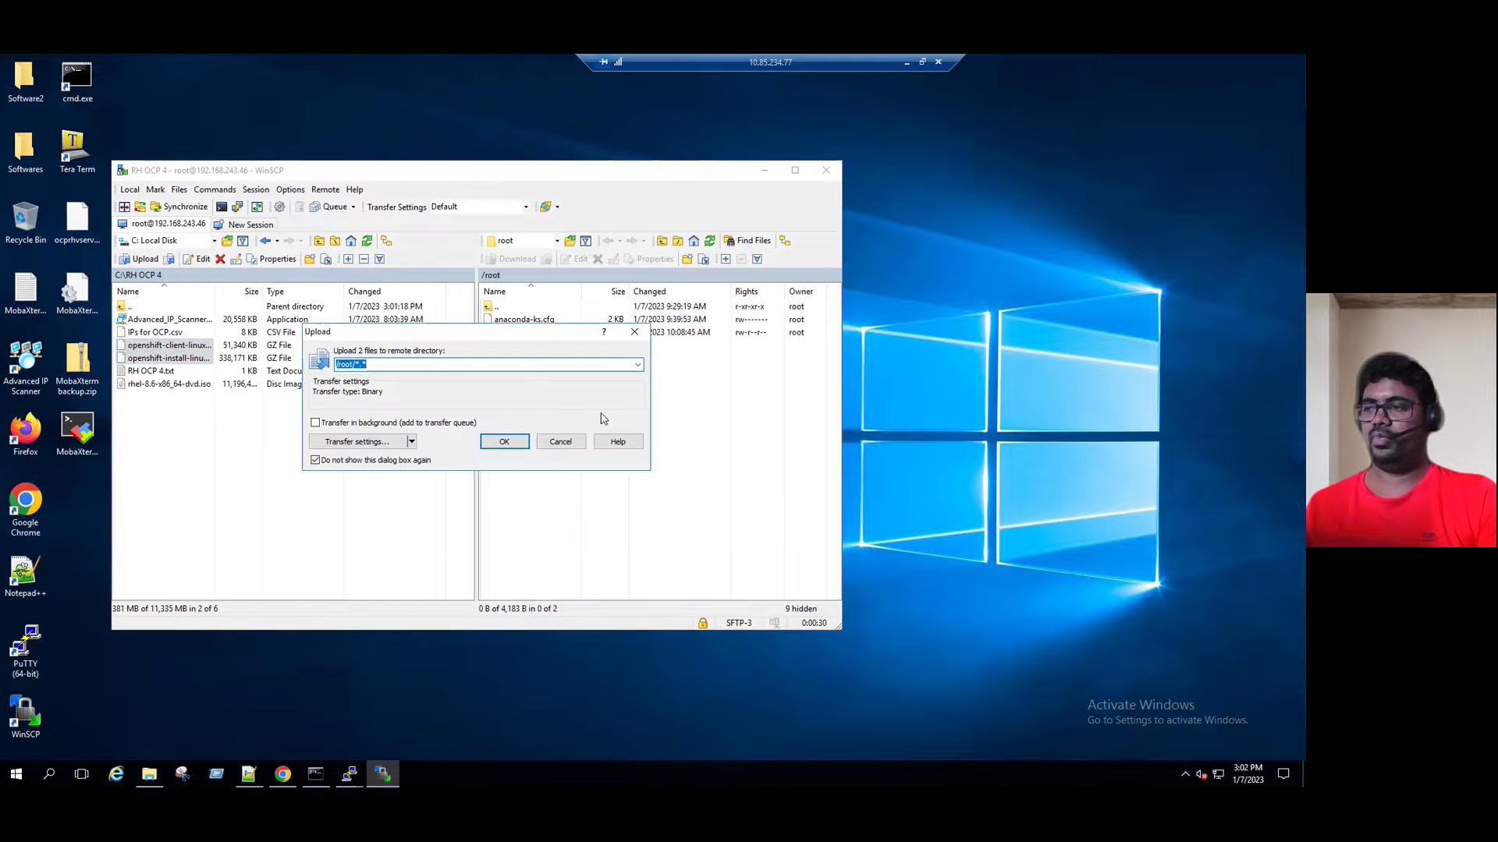
click(485, 444)
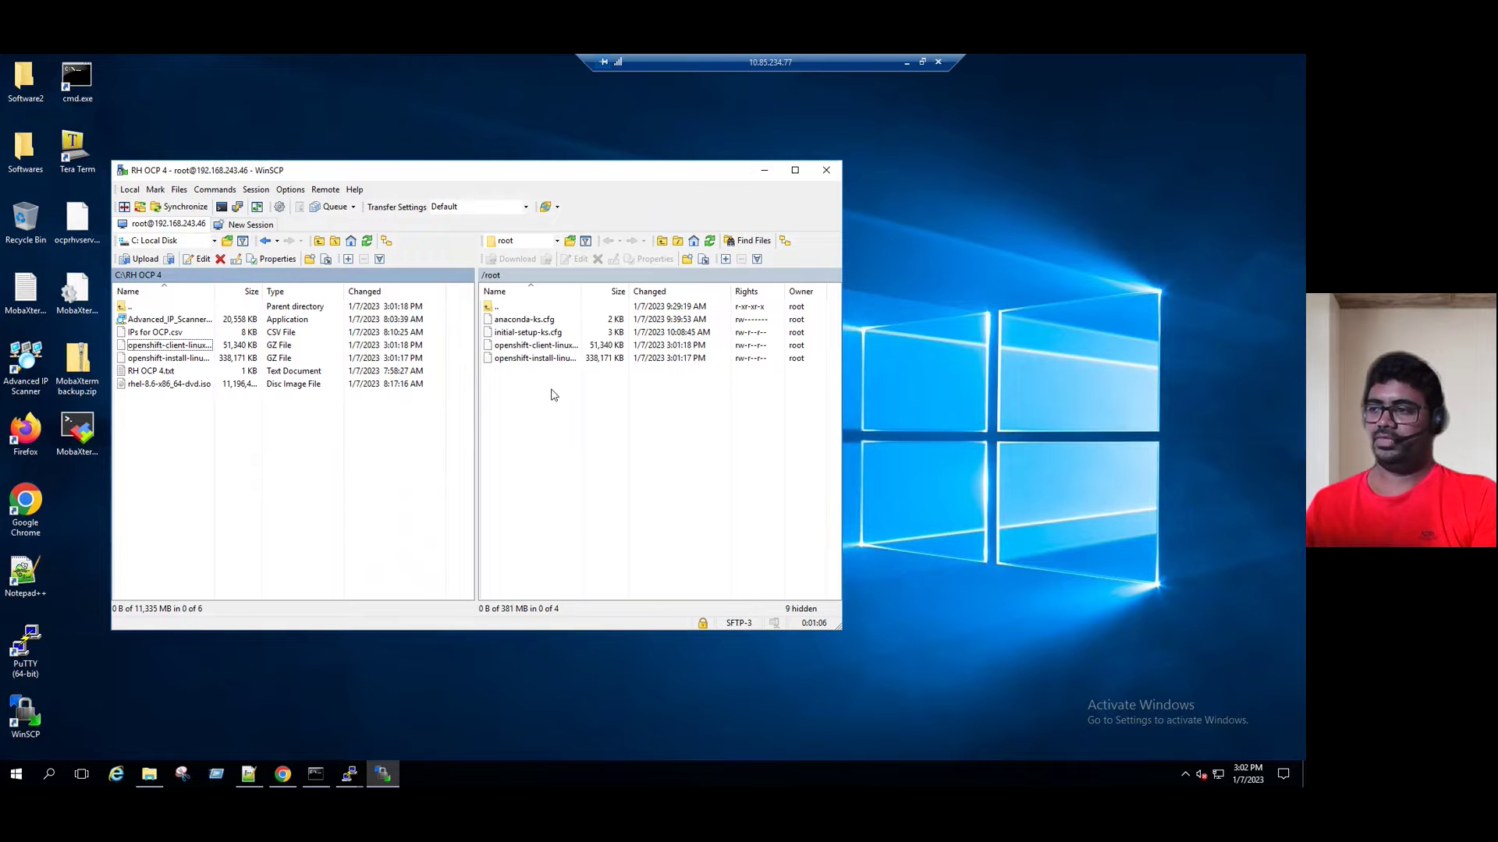
click(349, 774)
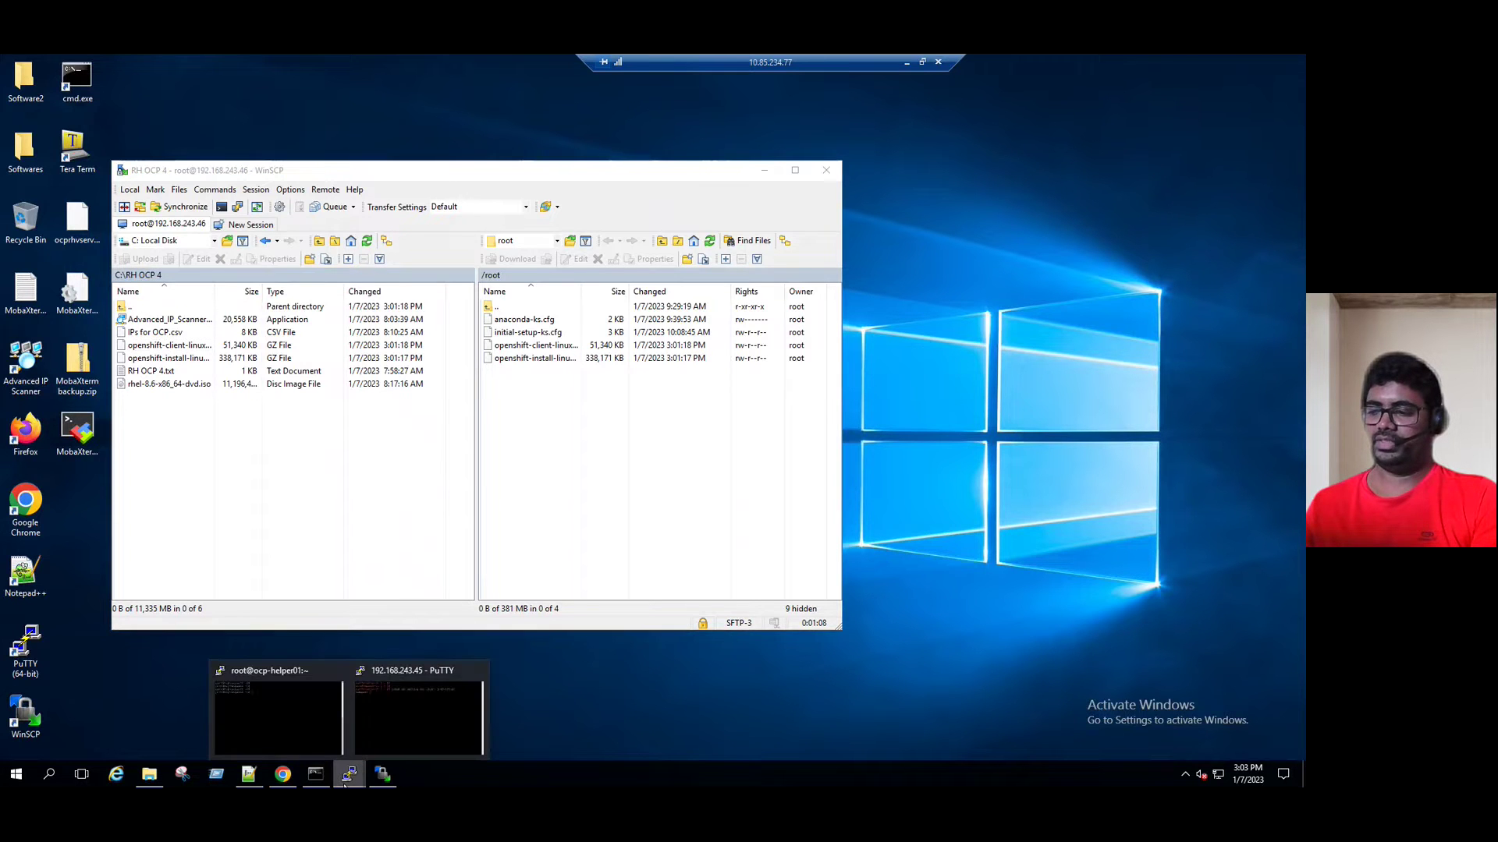
Step: Run hostnamectl on ocp-helper01 and highlight its hostname and Red Hat Enterprise Linux 8.6 OS
click(277, 724)
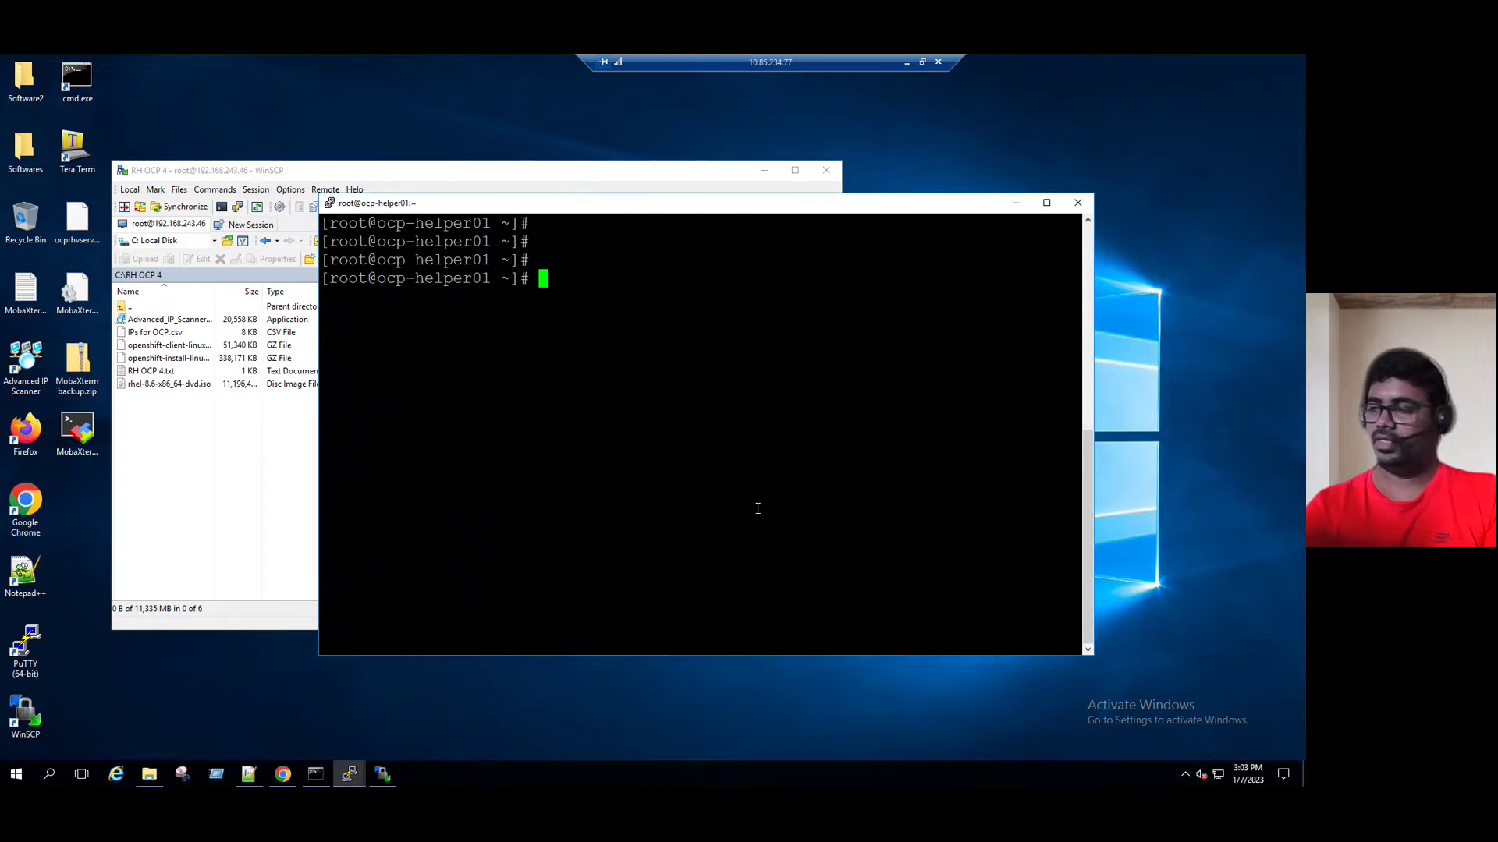
text(hostname)
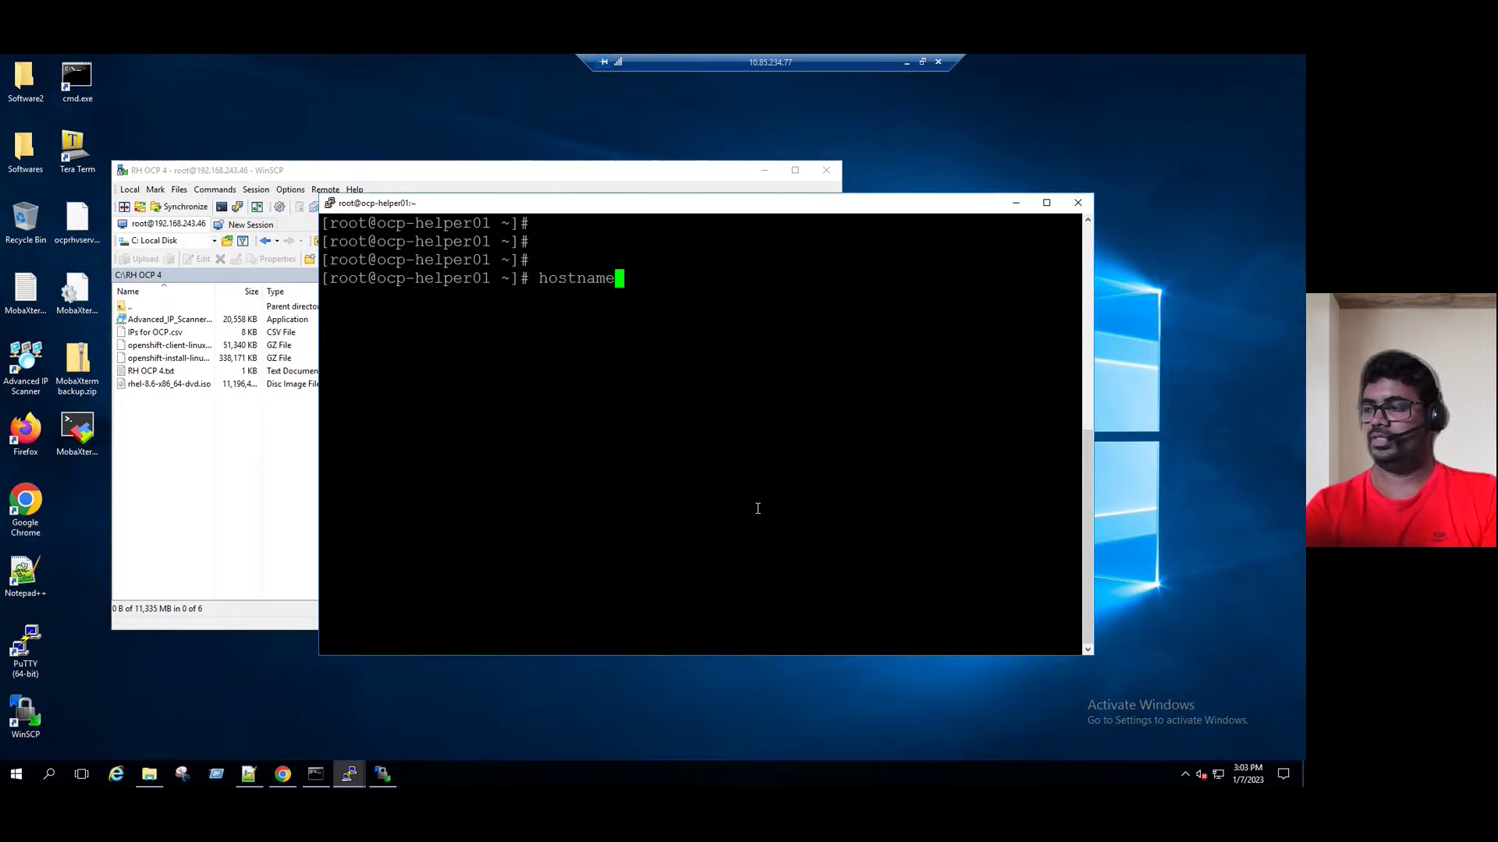
text(ctl)
key(Return)
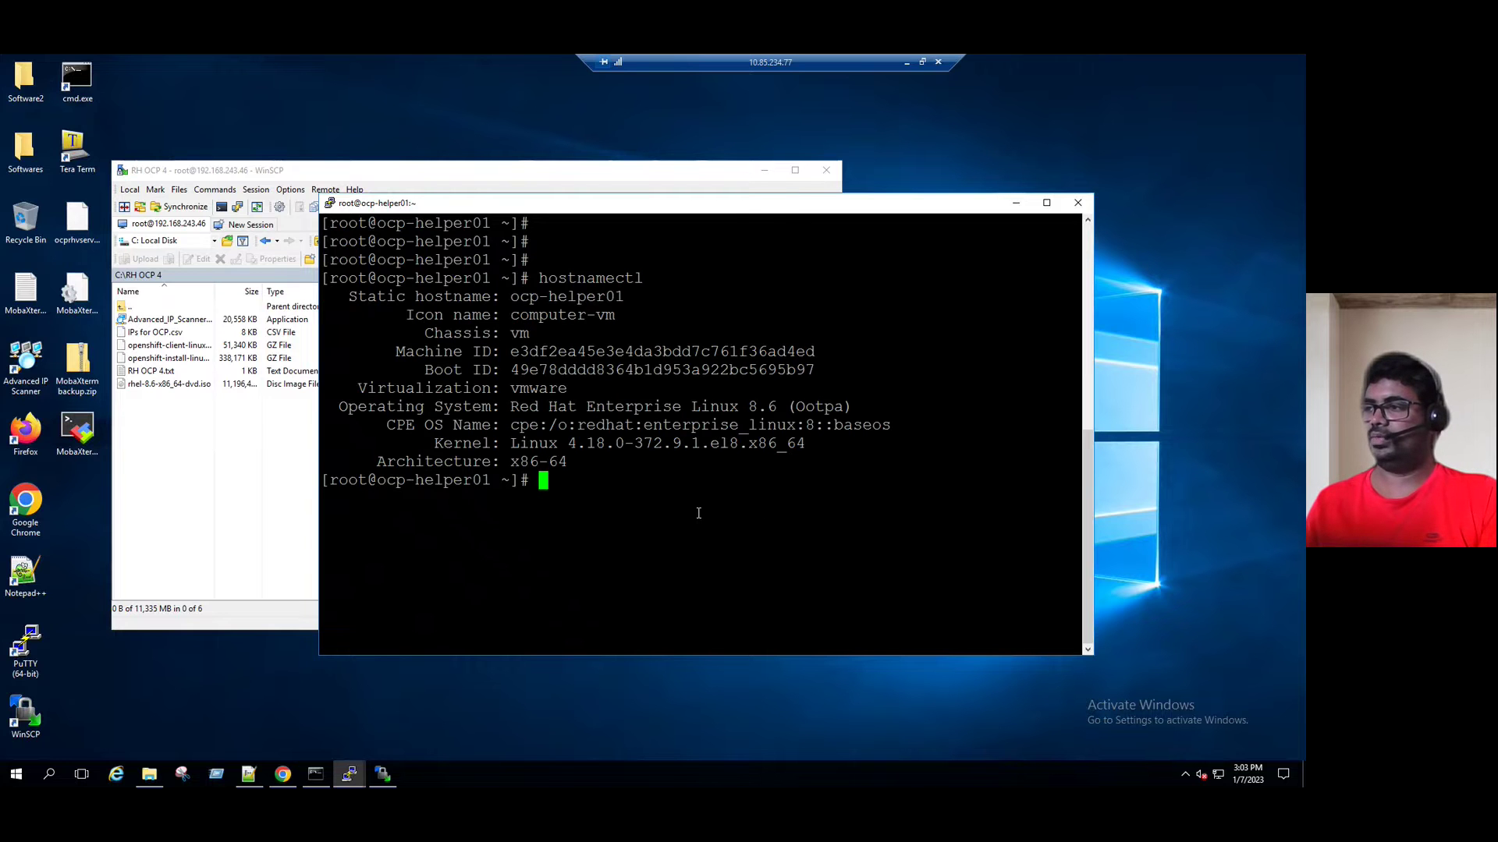
drag(512, 297, 624, 297)
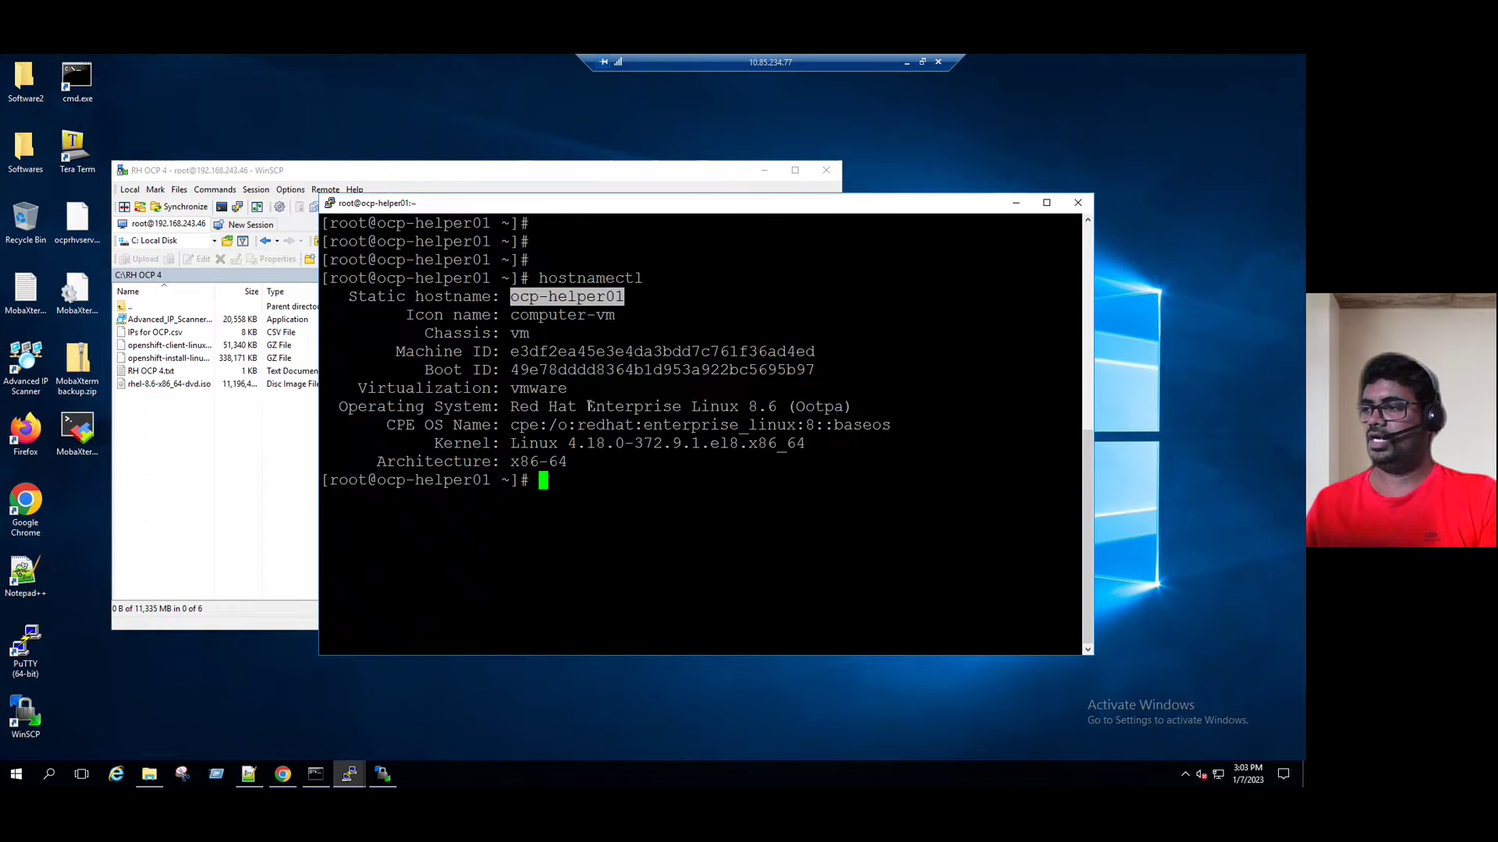
drag(512, 407, 780, 406)
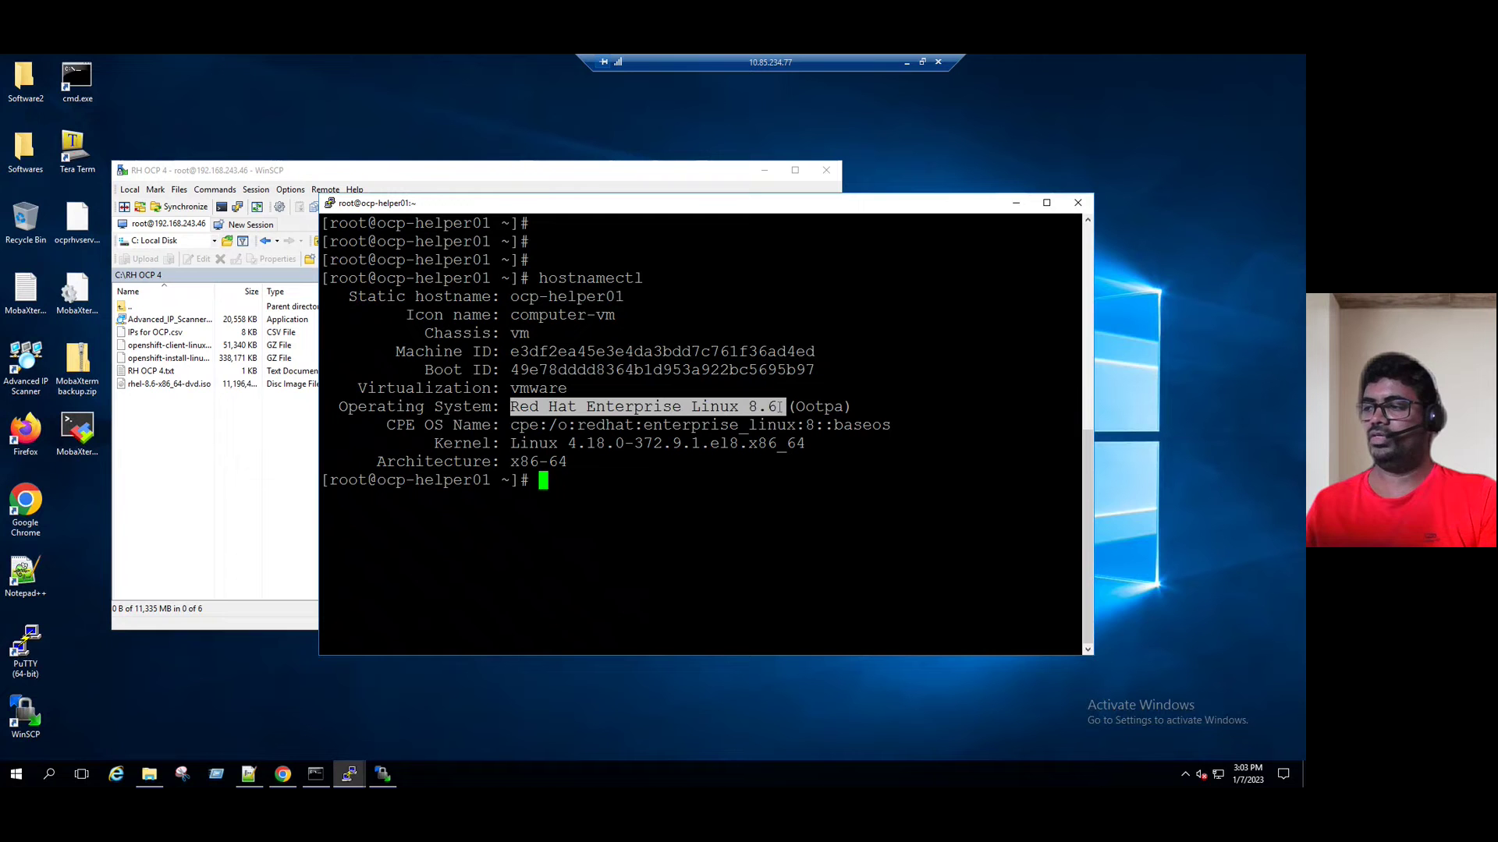
click(714, 501)
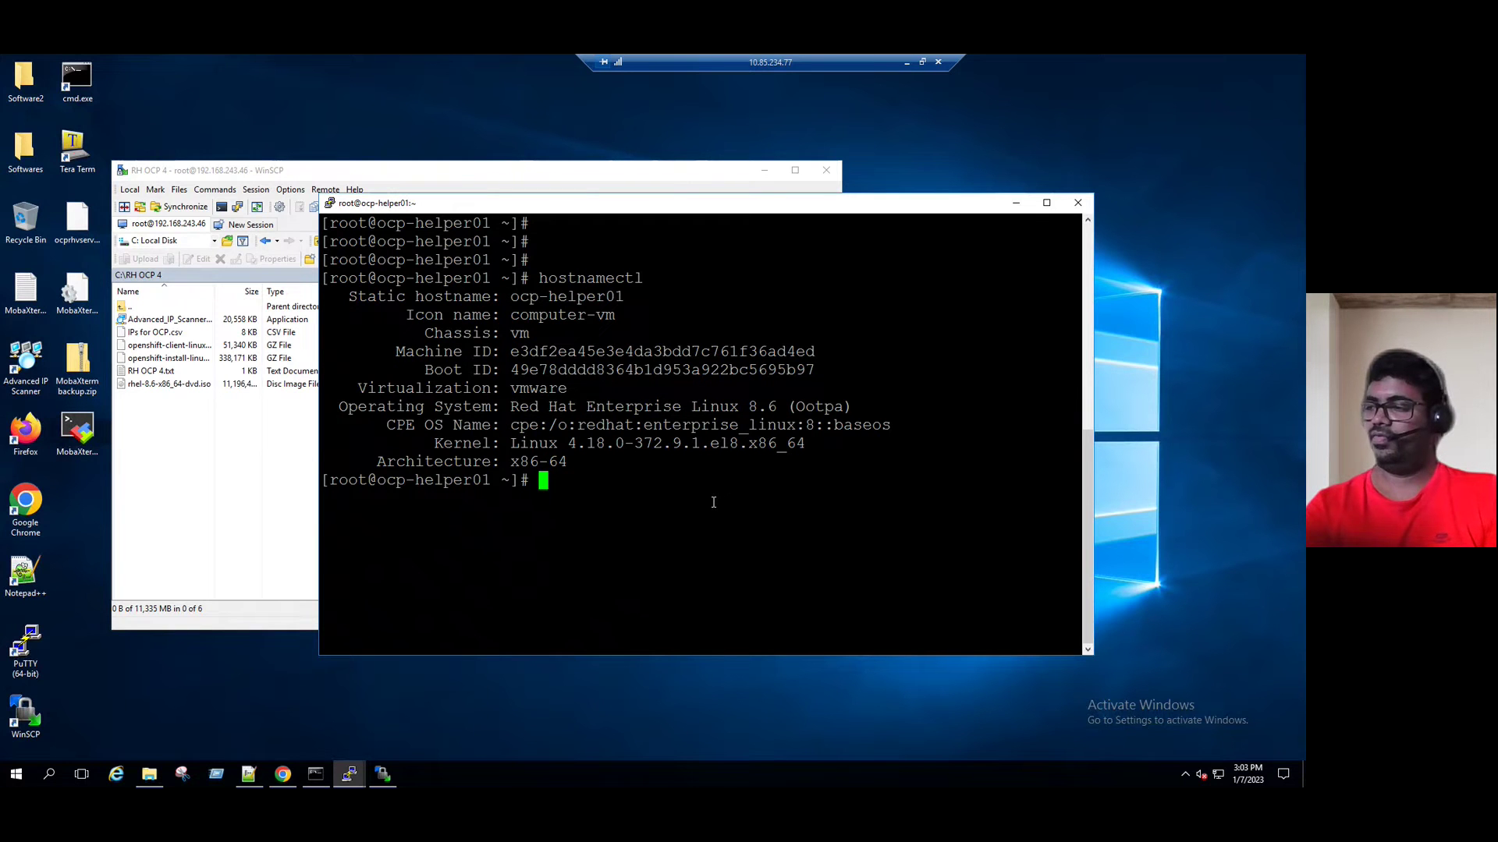
Step: List /root with ls -l and highlight openshift-client-linux.tar.gz and openshift-install-linux.tar.gz
text(ls )
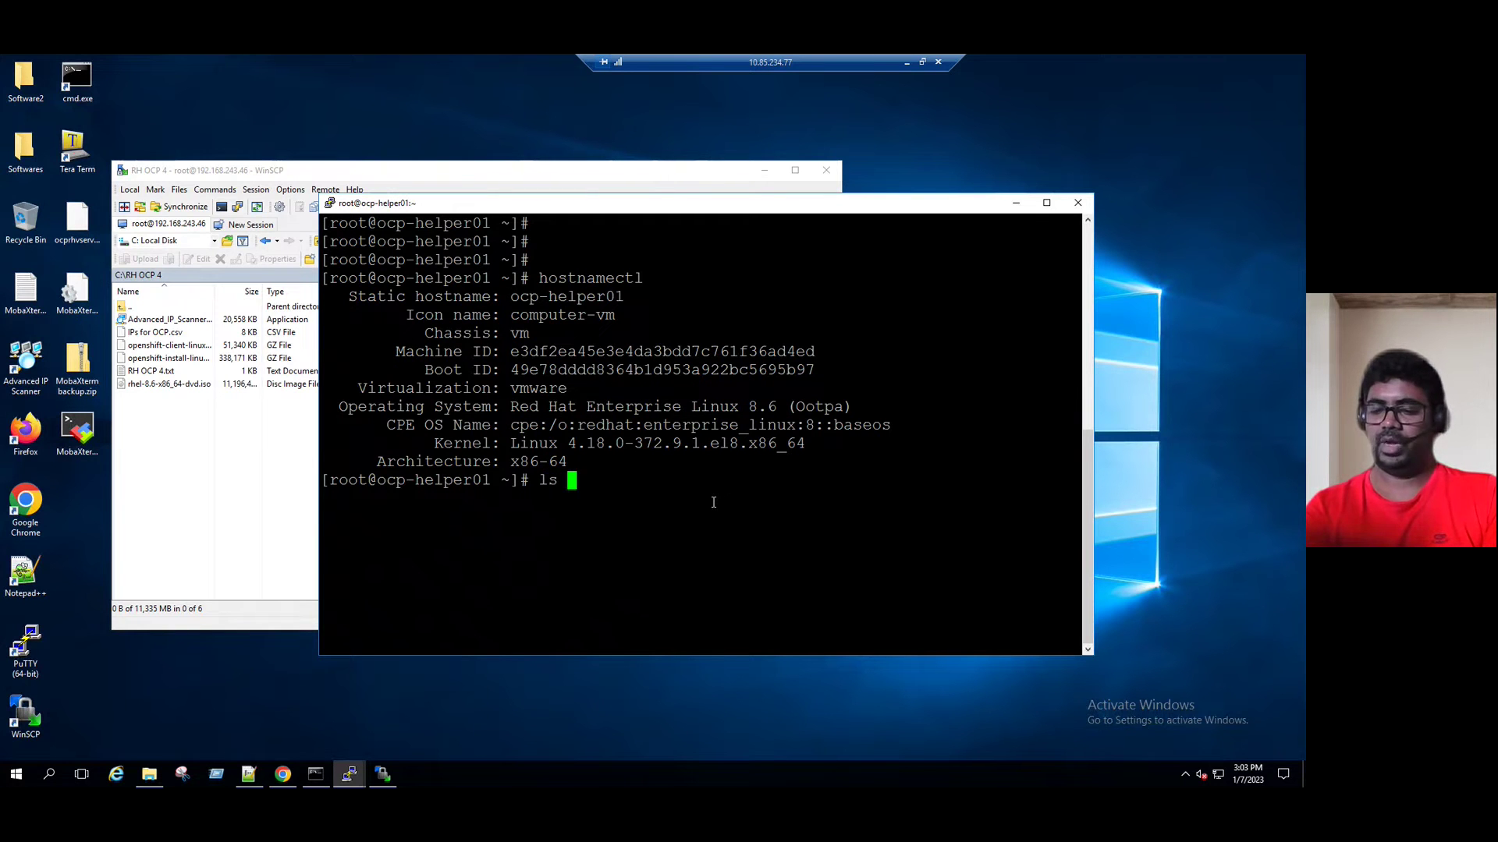
text(-l)
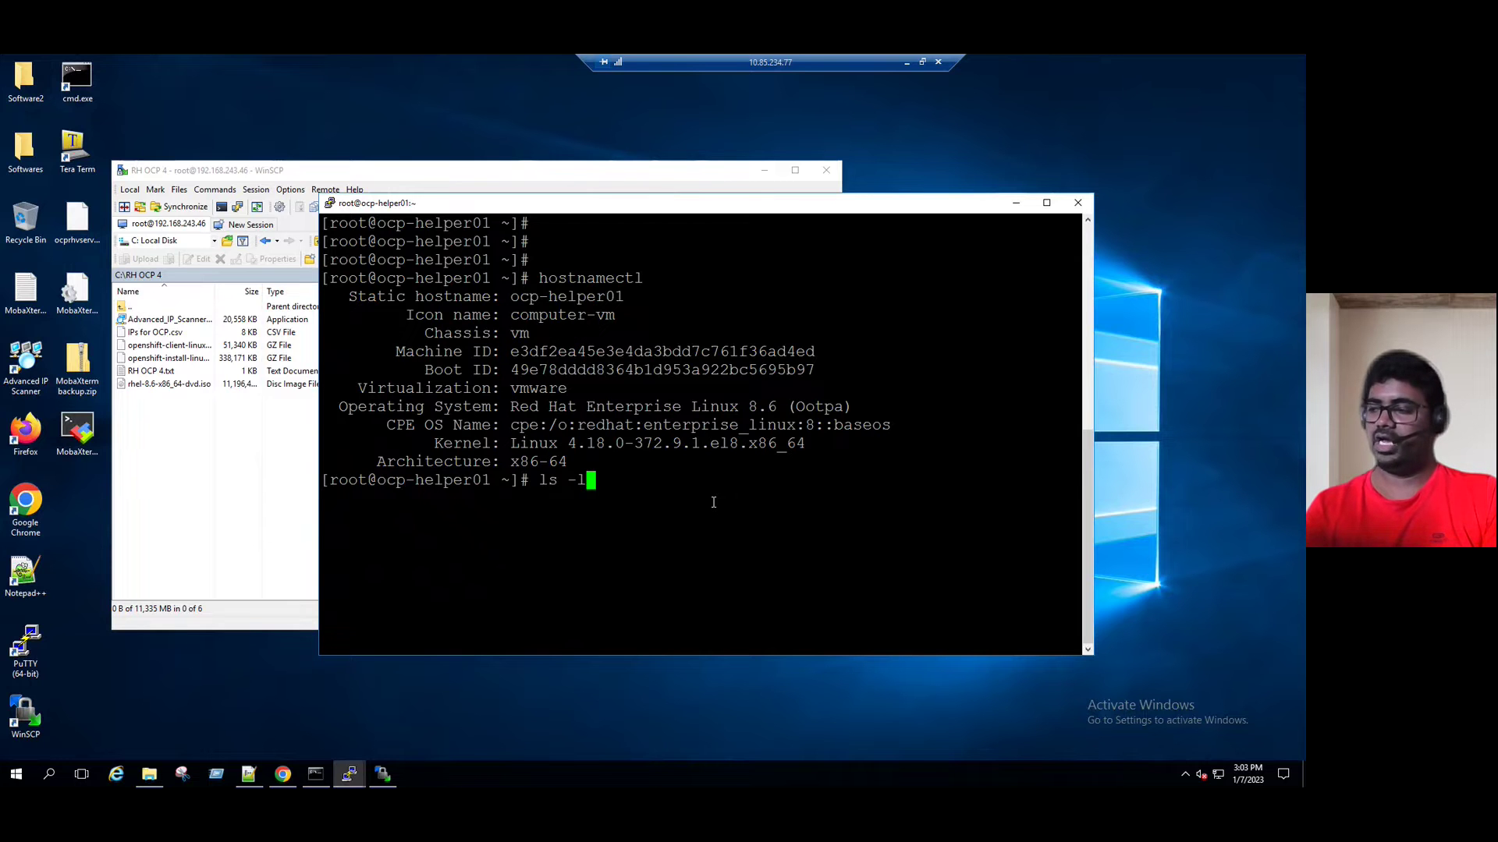
key(Return)
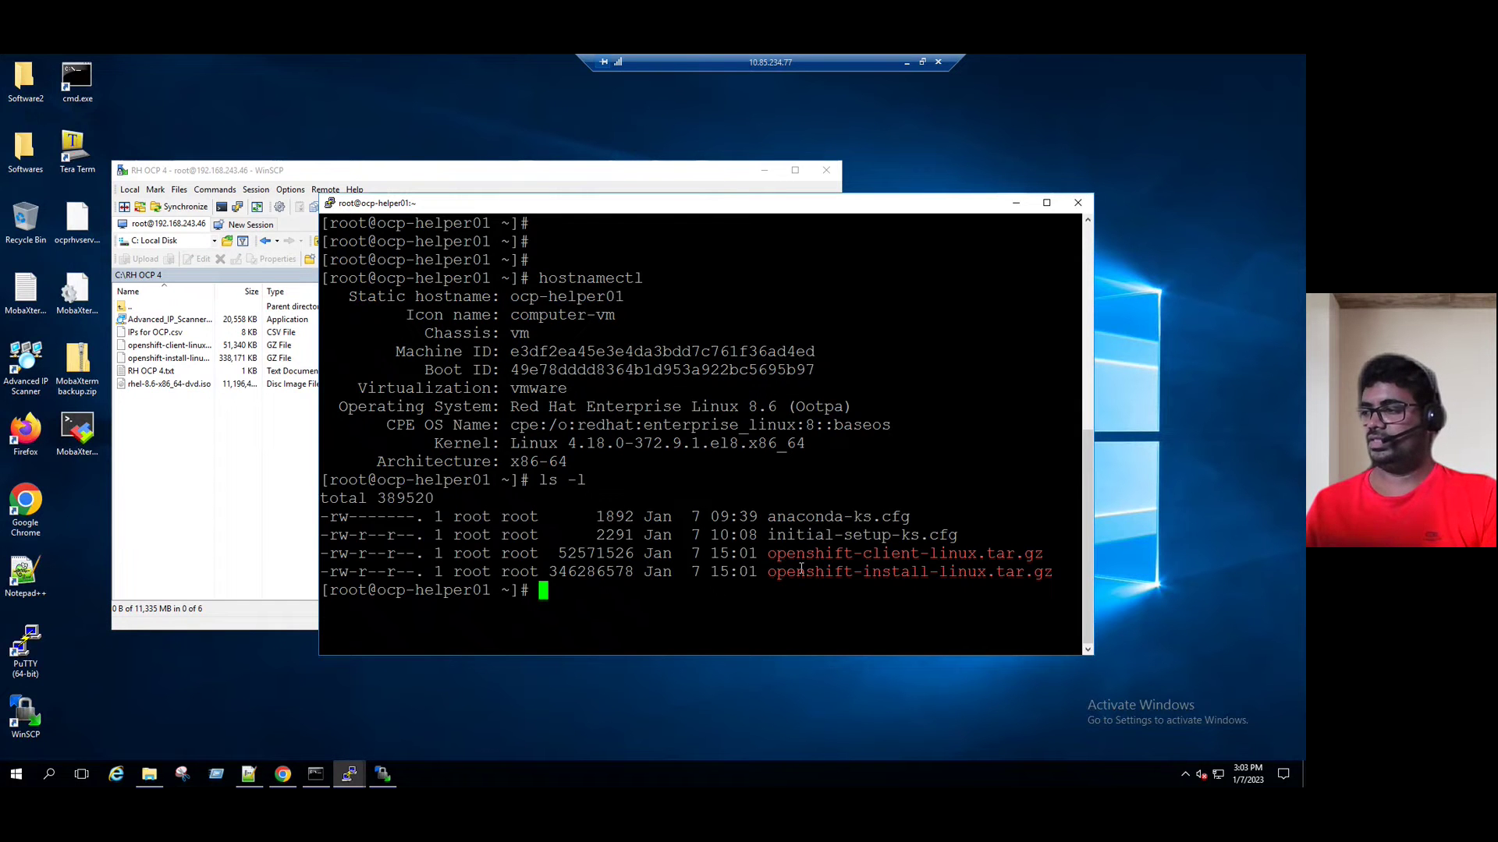
drag(778, 554, 1036, 554)
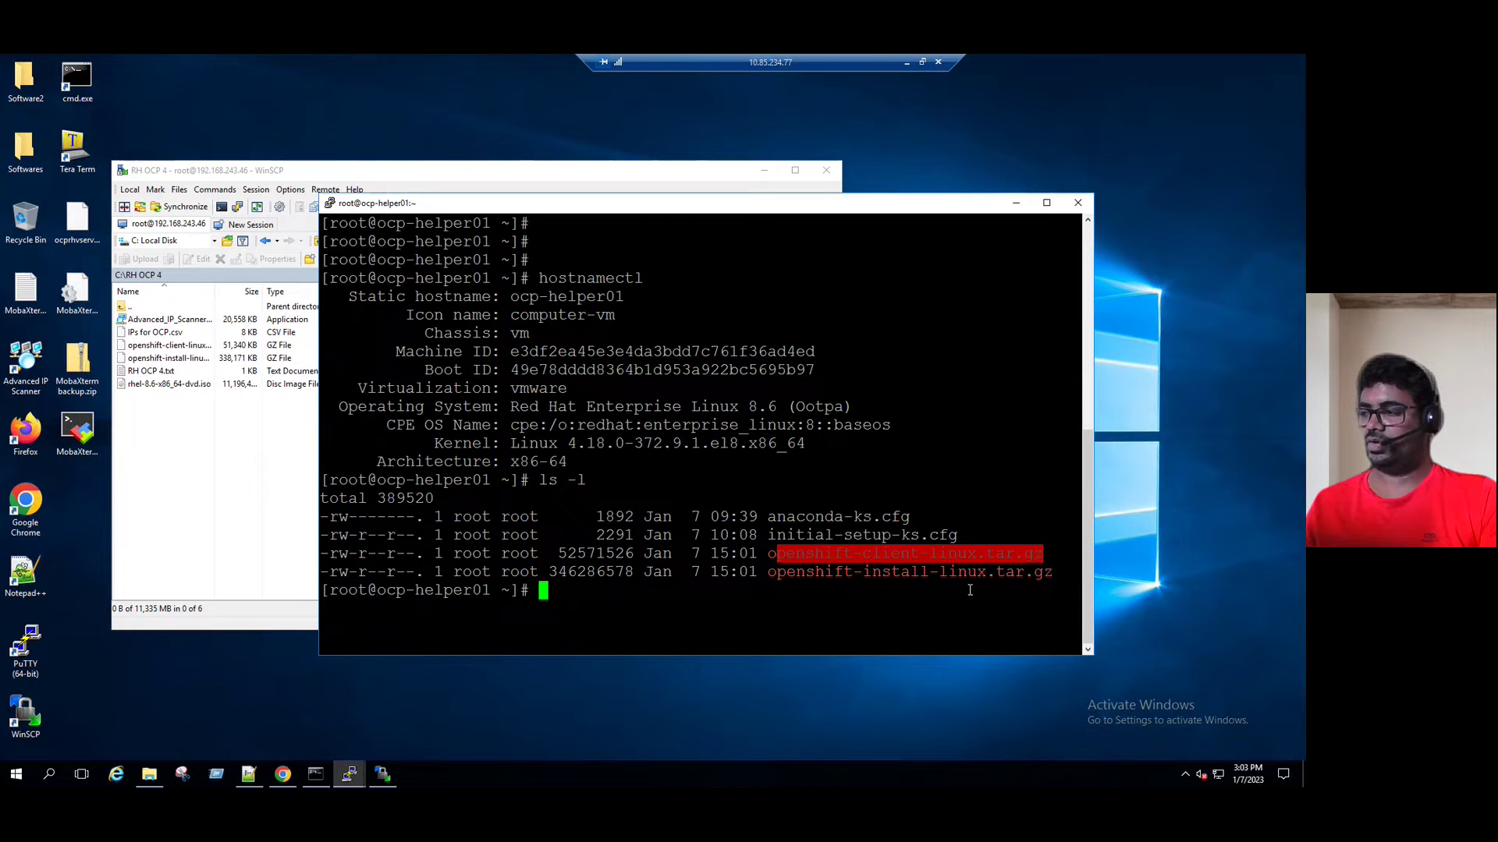
click(881, 586)
drag(816, 571, 1039, 577)
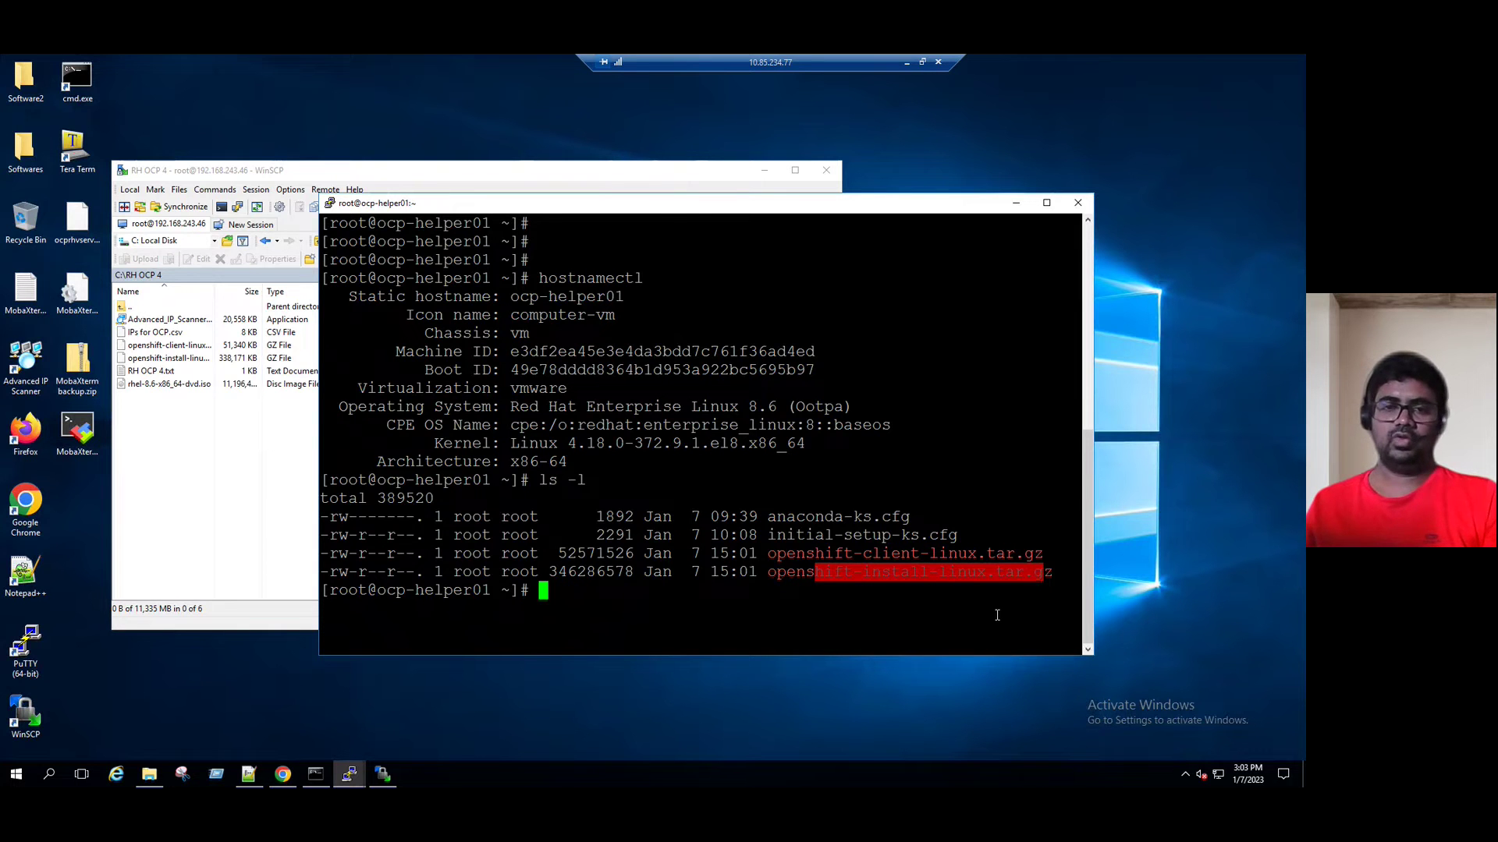
click(898, 623)
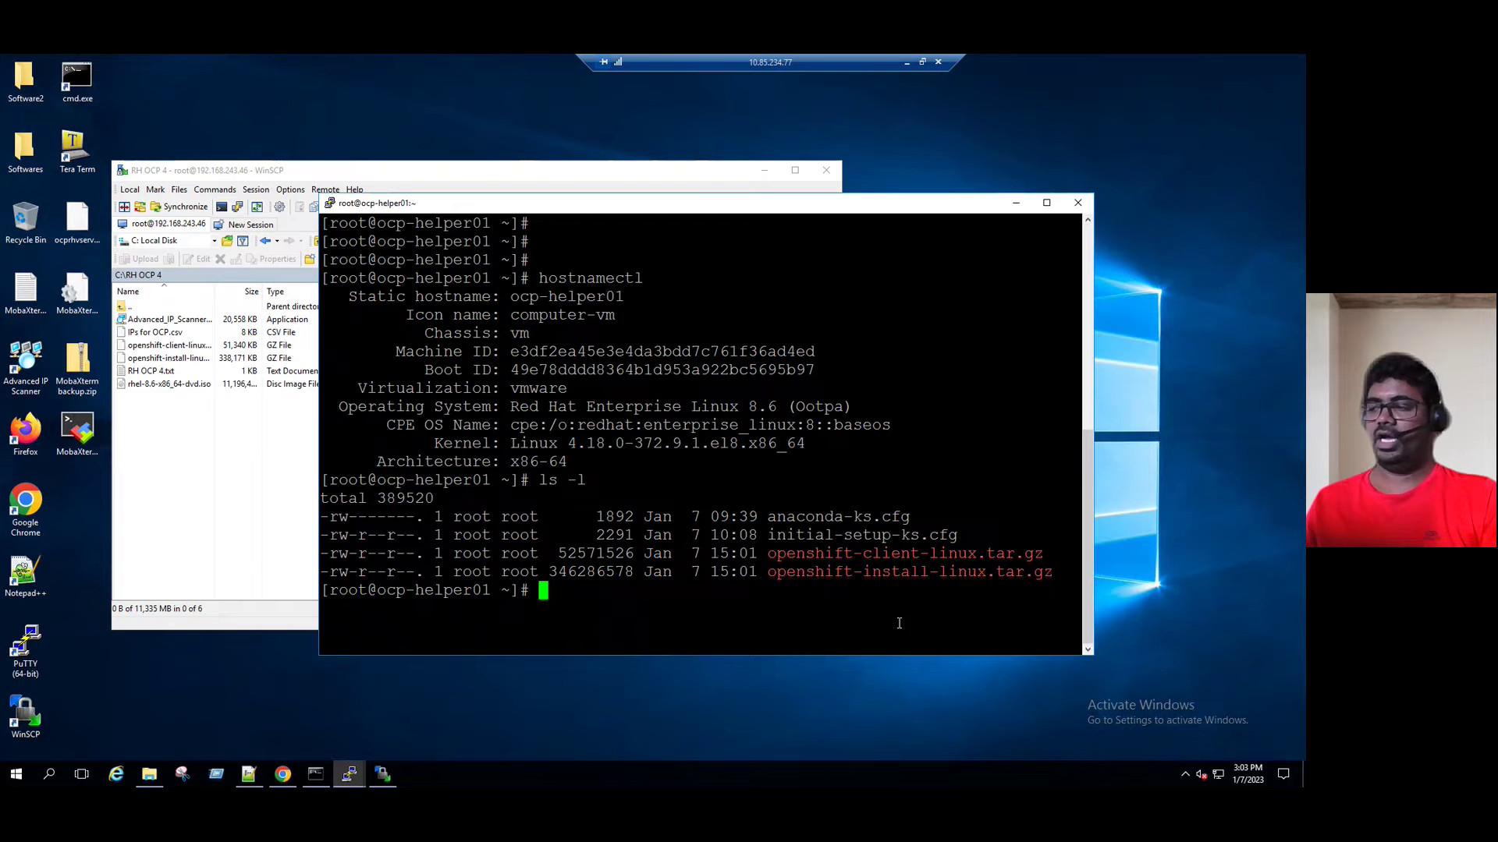